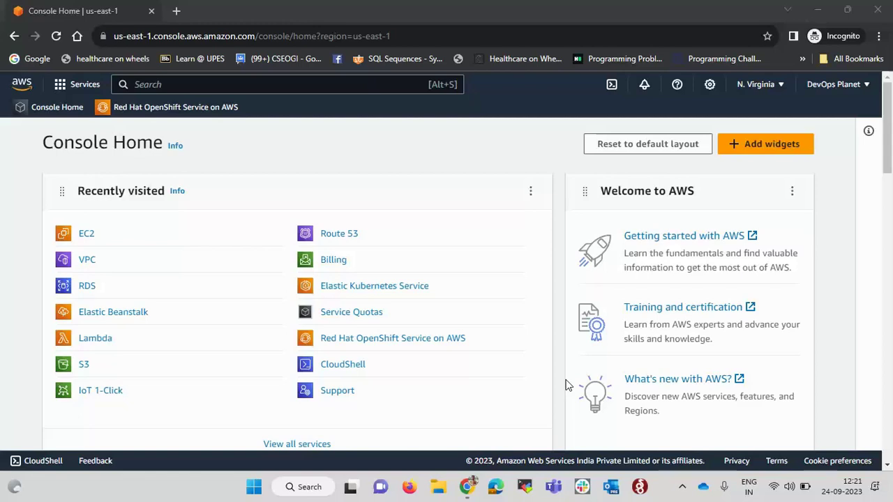
Search the console for rds and open the Amazon RDS dashboard
{"action": "left_click", "coordinate": [171, 84]}
{"action": "type", "text": "rds"}
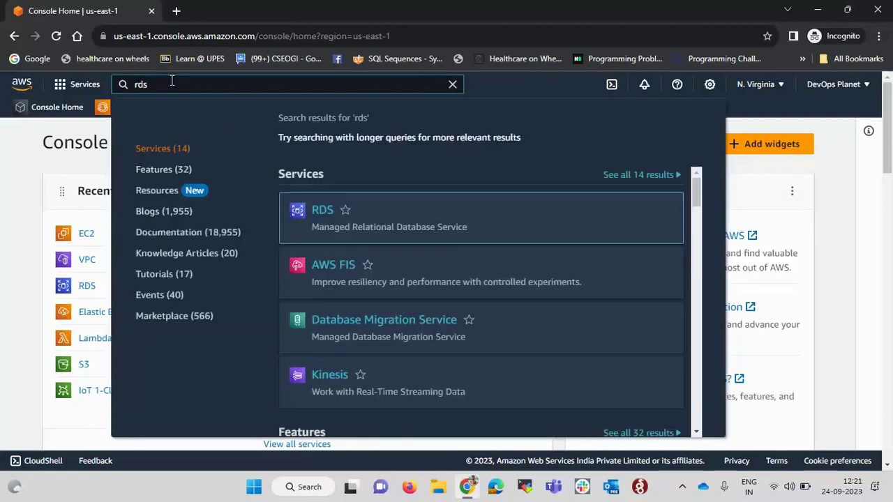
{"action": "mouse_move", "coordinate": [303, 214]}
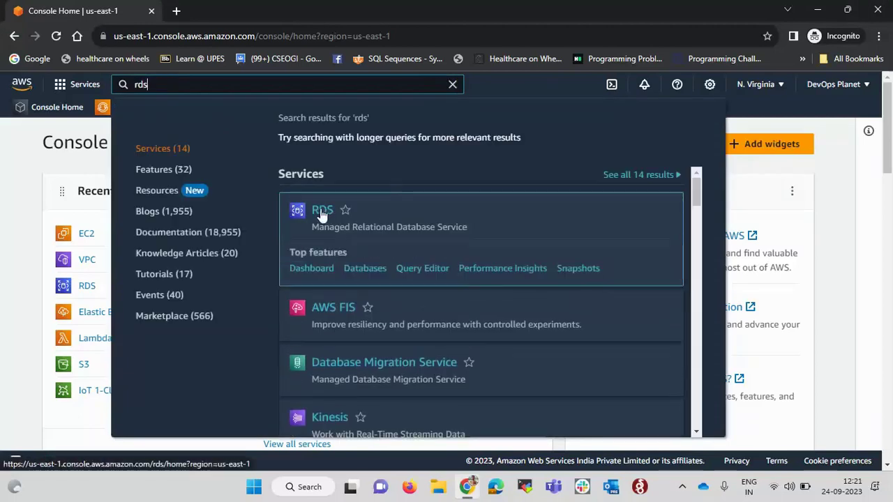
{"action": "left_click", "coordinate": [322, 211]}
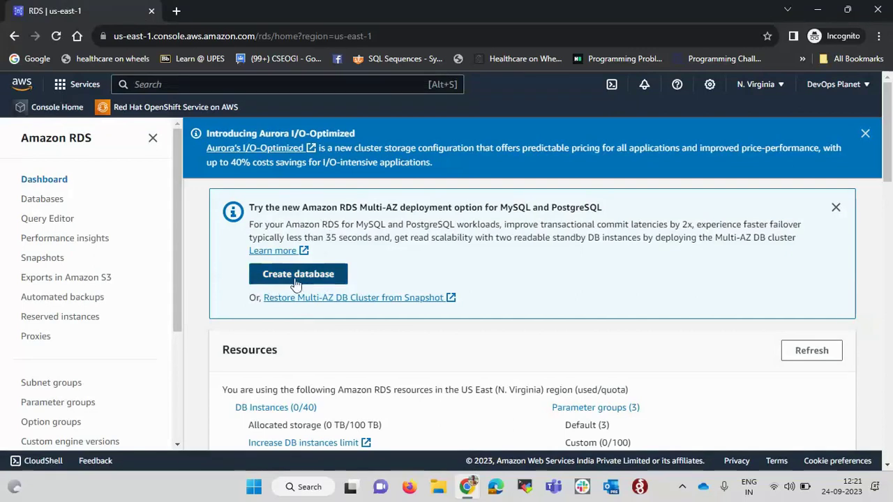
Dismiss the Aurora I/O-Optimized announcement and begin creating a new database
{"action": "scroll", "coordinate": [475, 285], "scroll_direction": "down", "scroll_amount": 1}
{"action": "scroll", "coordinate": [474, 285], "scroll_direction": "up", "scroll_amount": 1}
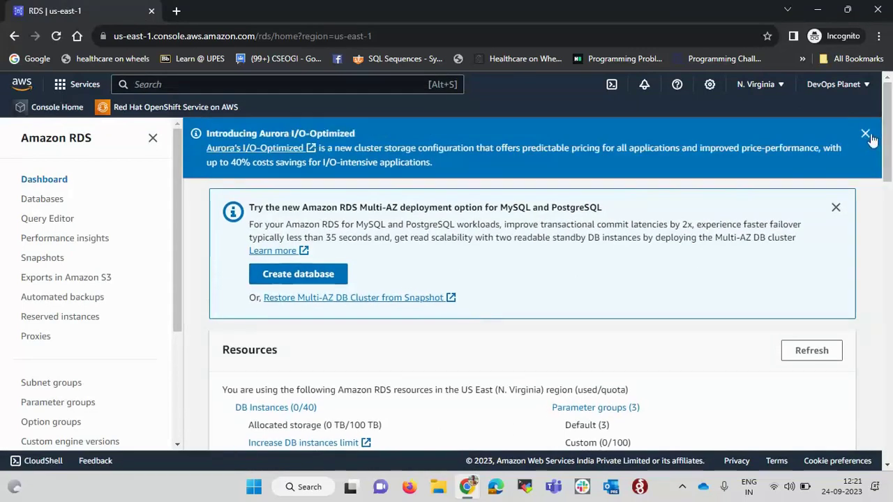
{"action": "left_click", "coordinate": [866, 134]}
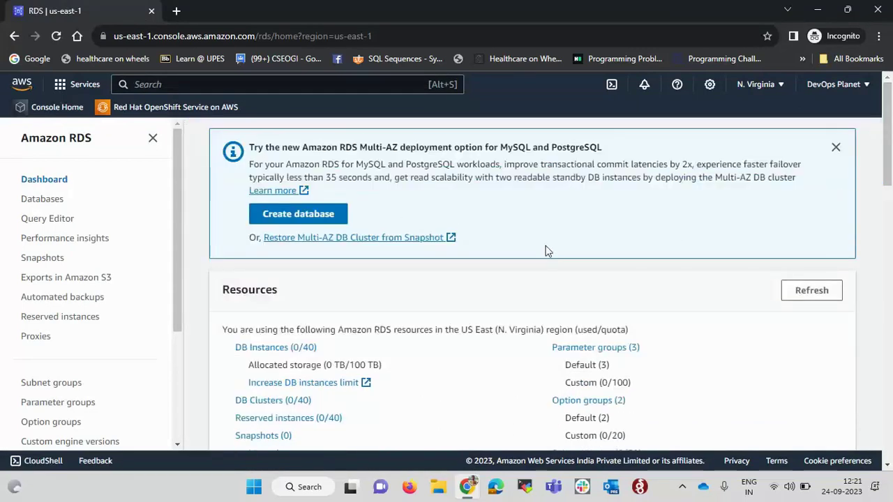
{"action": "left_click", "coordinate": [291, 215]}
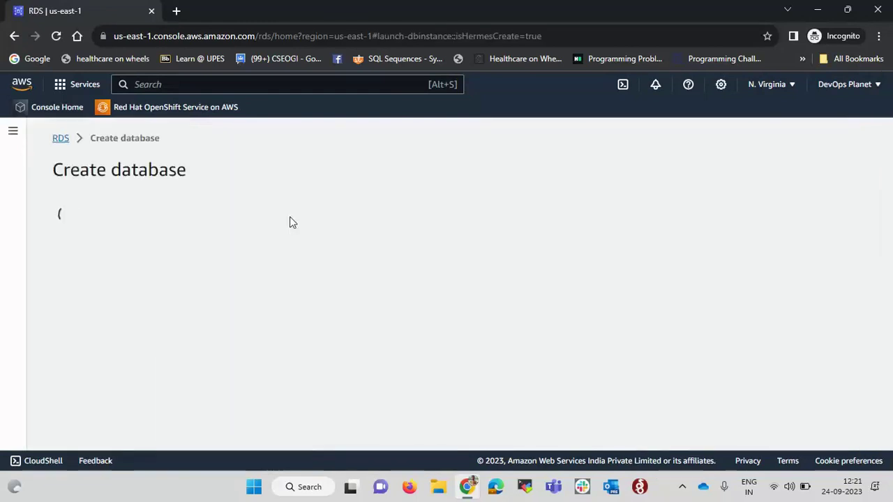
Pick the Aurora (MySQL Compatible) engine and keep version Aurora MySQL 3.04.0
{"action": "scroll", "coordinate": [290, 216], "scroll_direction": "down", "scroll_amount": 3}
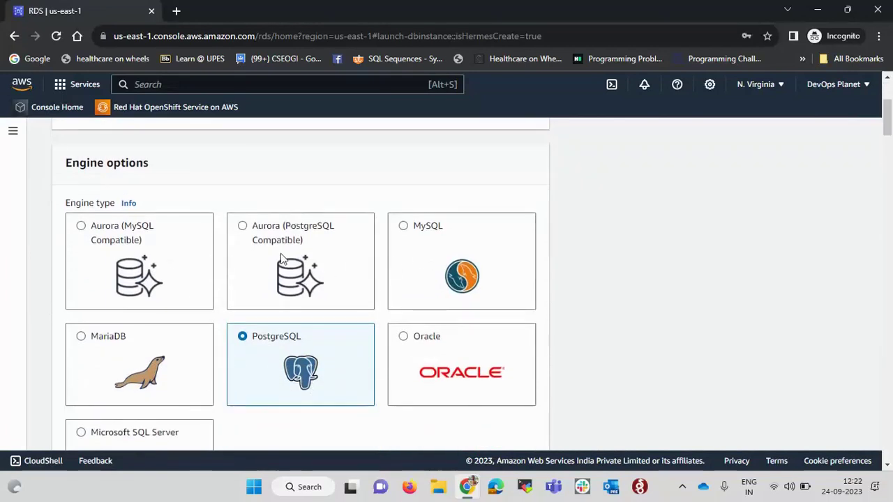
{"action": "left_click", "coordinate": [405, 227]}
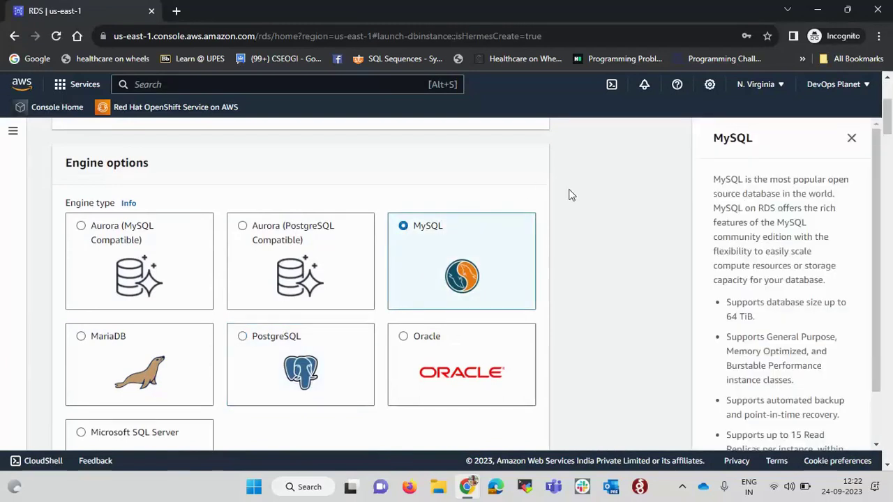
{"action": "left_click", "coordinate": [81, 226]}
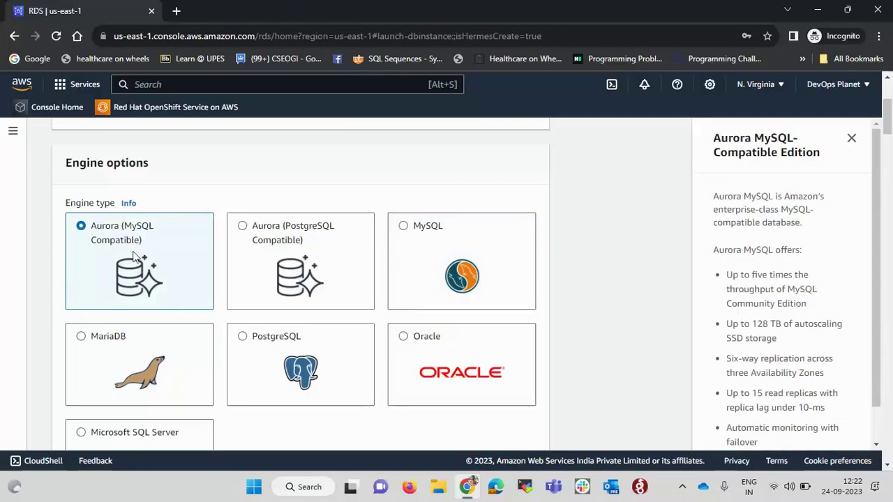
{"action": "scroll", "coordinate": [132, 257], "scroll_direction": "down", "scroll_amount": 7}
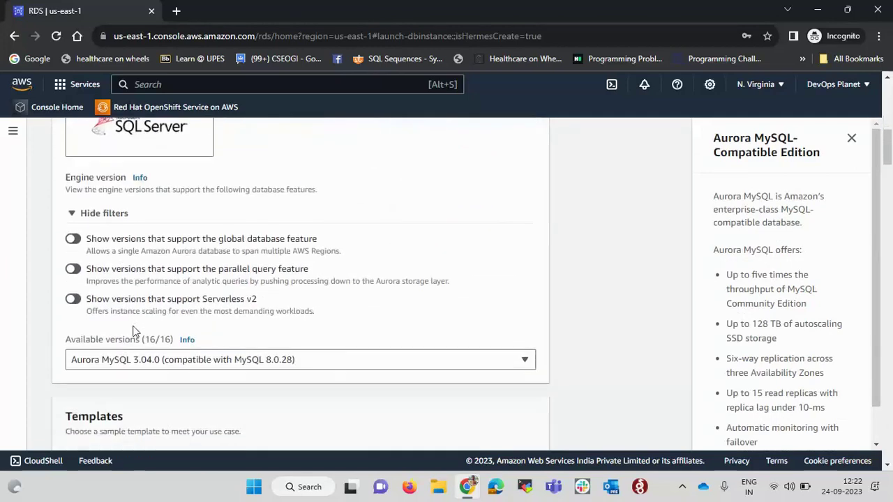
{"action": "left_click", "coordinate": [270, 251]}
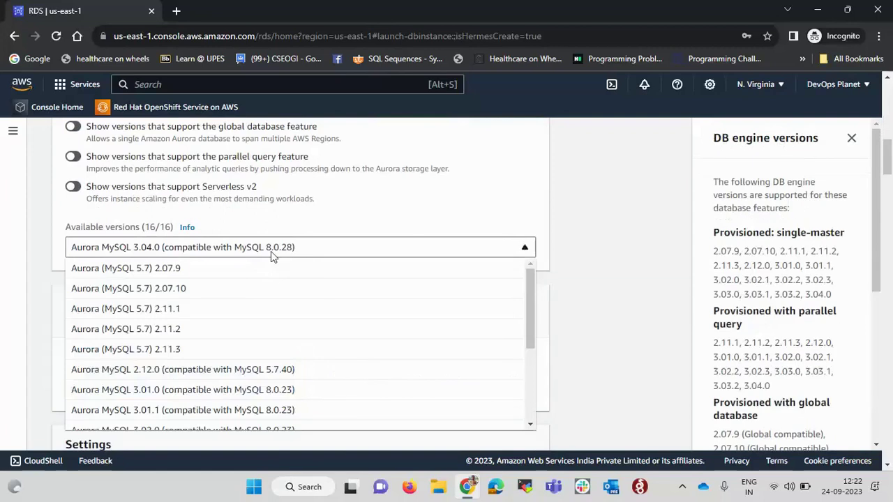
{"action": "left_click", "coordinate": [380, 216]}
{"action": "scroll", "coordinate": [380, 216], "scroll_direction": "down", "scroll_amount": 2}
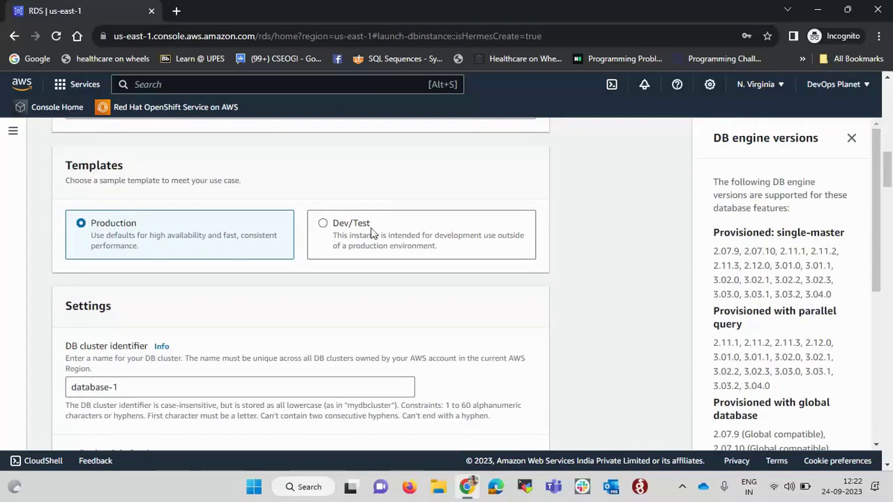
Use the Dev/Test template and rename the DB cluster identifier to Devops-planet-cluster
{"action": "left_click", "coordinate": [323, 224]}
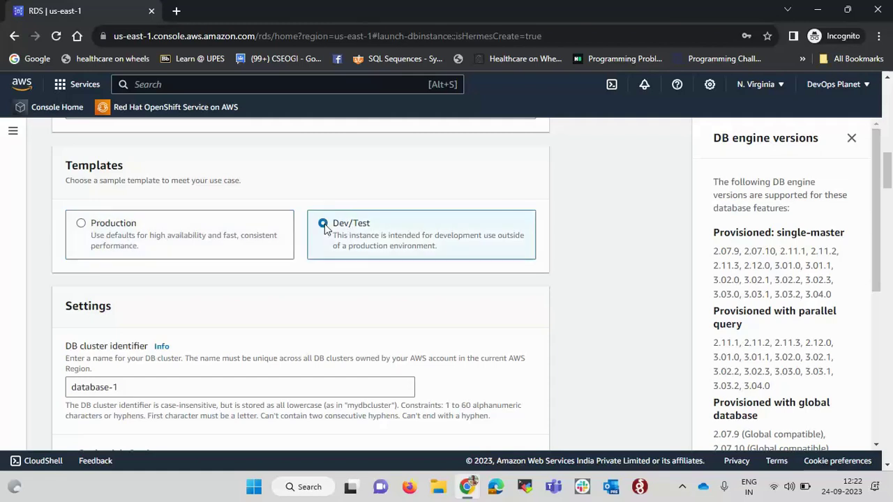
{"action": "scroll", "coordinate": [325, 226], "scroll_direction": "down", "scroll_amount": 2}
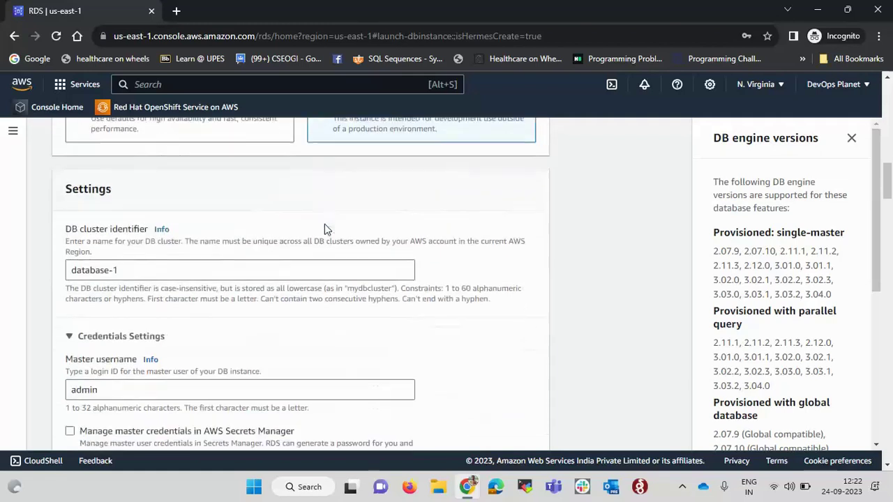
{"action": "double_click", "coordinate": [212, 269]}
{"action": "key", "text": "ctrl+a"}
{"action": "key", "text": "BackSpace"}
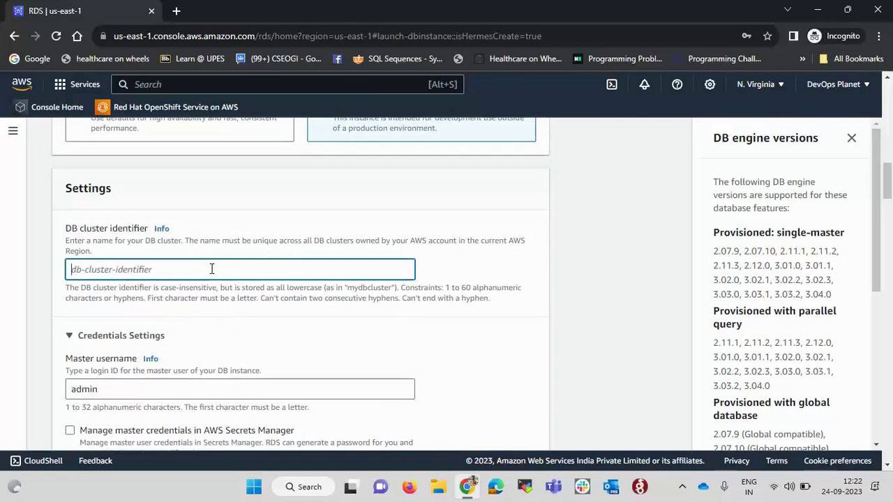
{"action": "type", "text": "Devops-pla"}
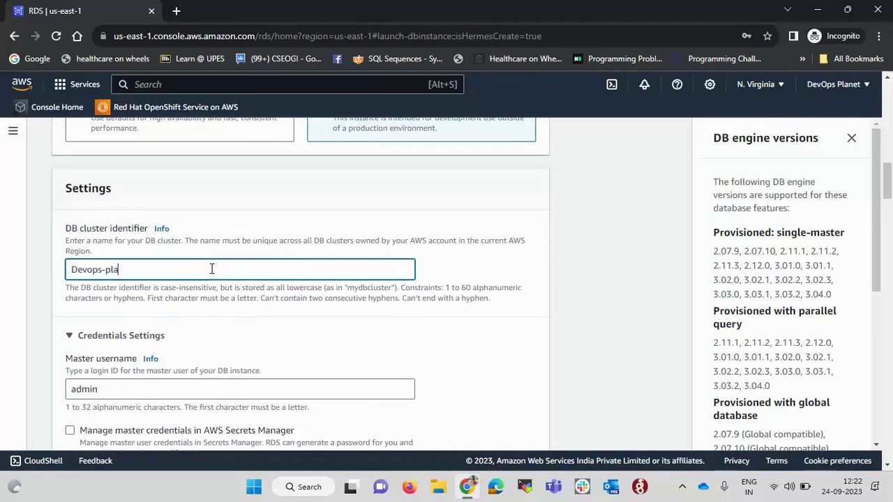
{"action": "type", "text": "net-cluster"}
{"action": "left_click", "coordinate": [384, 322]}
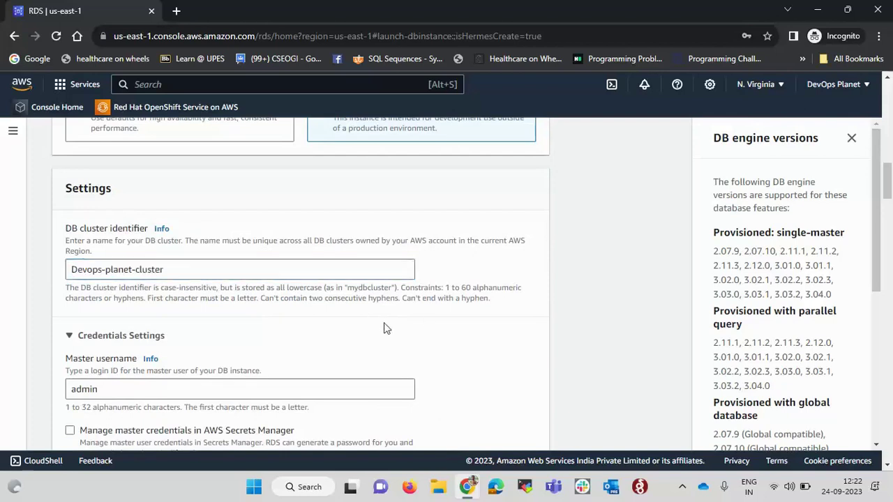
Set the master username to admin
{"action": "scroll", "coordinate": [384, 323], "scroll_direction": "down", "scroll_amount": 3}
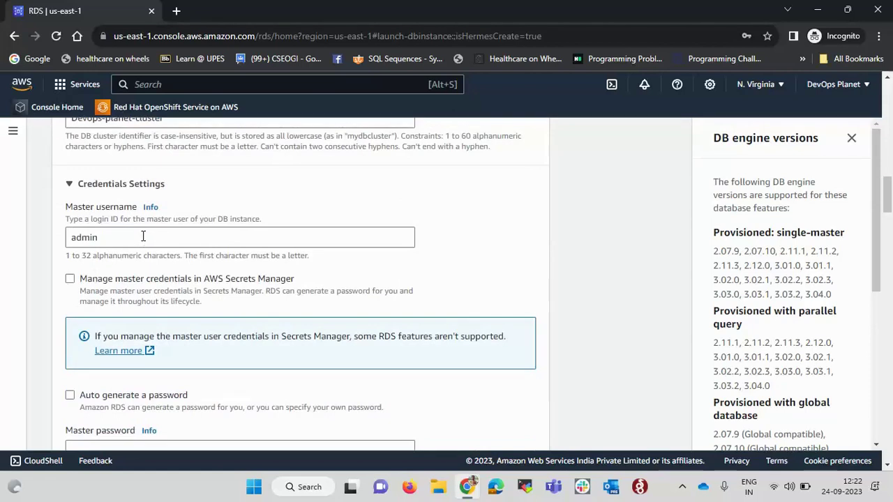
{"action": "double_click", "coordinate": [130, 237]}
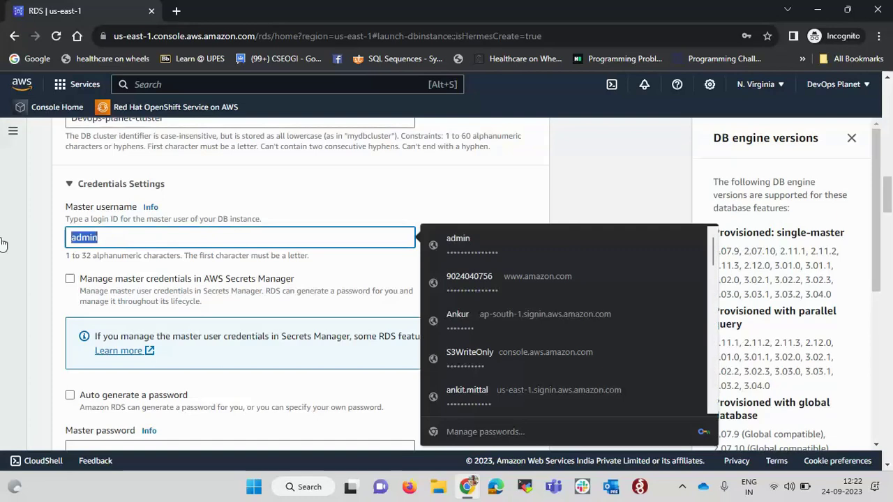
{"action": "key", "text": "Escape"}
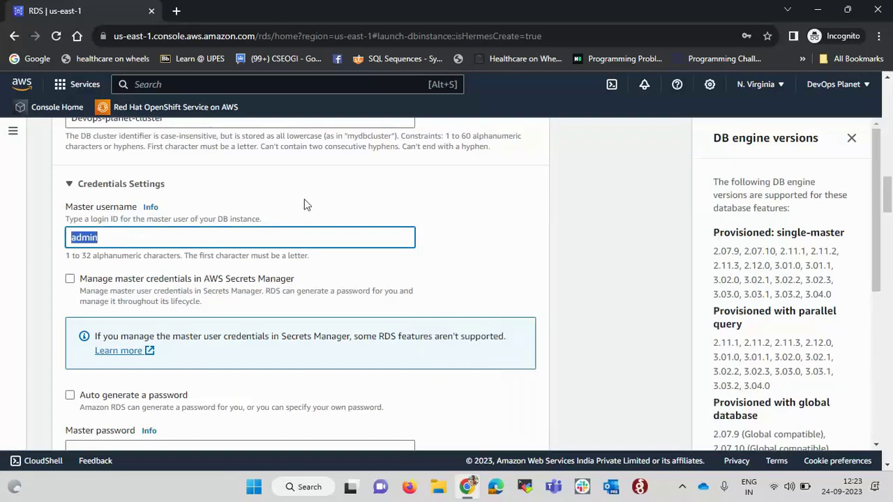
{"action": "key", "text": "BackSpace"}
{"action": "left_click", "coordinate": [210, 231]}
{"action": "type", "text": "admin"}
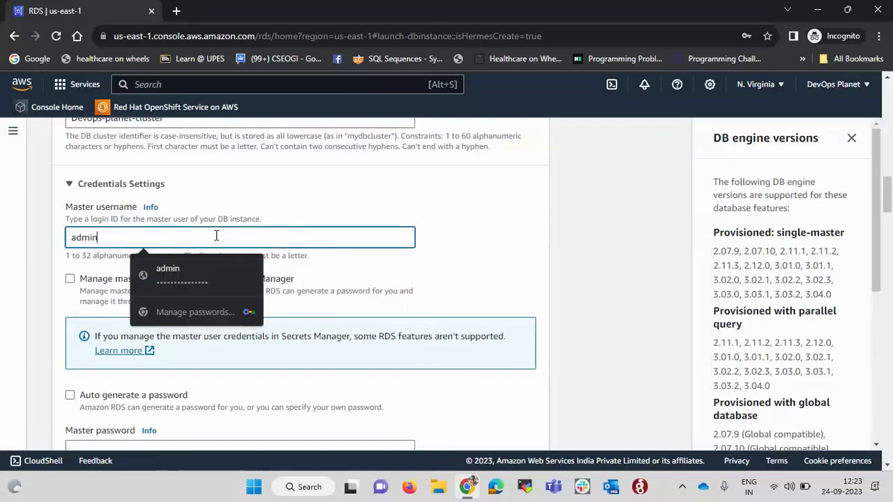
{"action": "left_click", "coordinate": [489, 288]}
Turn on auto-generation of the master password
{"action": "scroll", "coordinate": [492, 285], "scroll_direction": "down", "scroll_amount": 2}
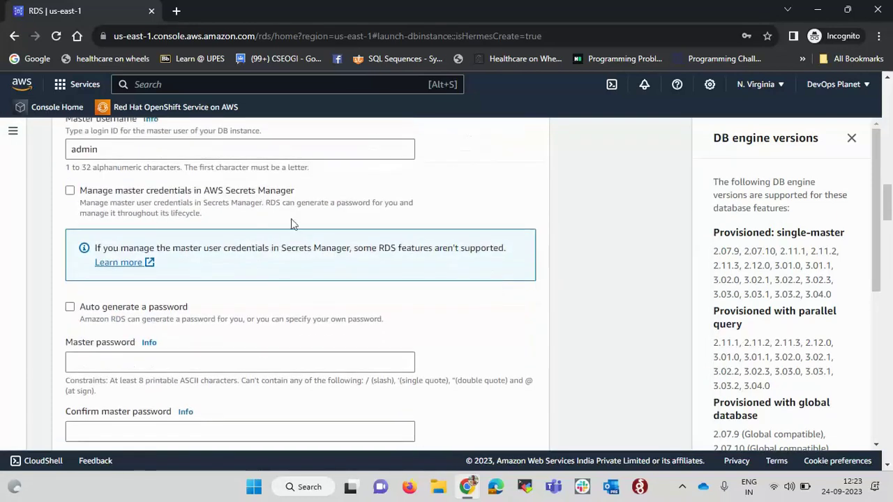
{"action": "scroll", "coordinate": [159, 237], "scroll_direction": "down", "scroll_amount": 1}
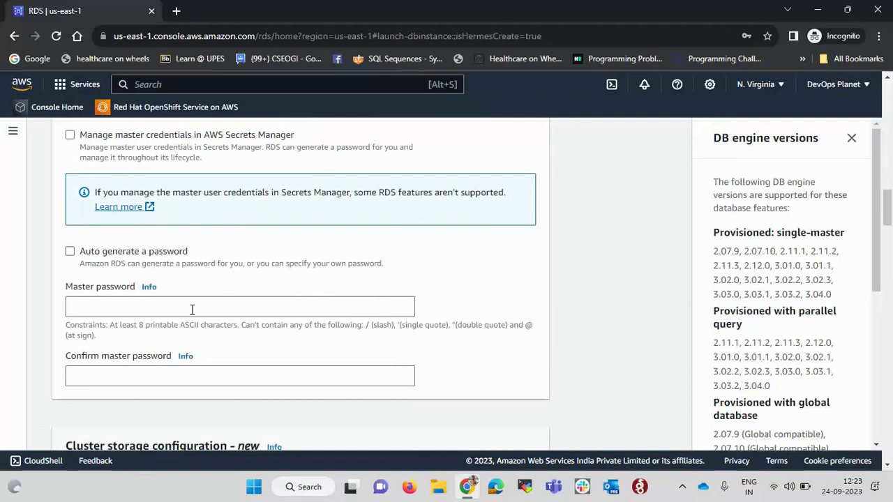
{"action": "left_click", "coordinate": [70, 252]}
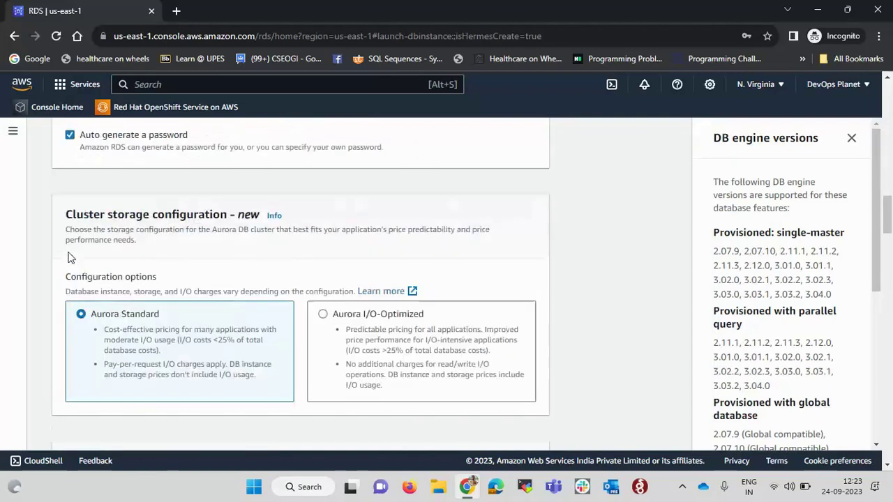
{"action": "scroll", "coordinate": [284, 201], "scroll_direction": "up", "scroll_amount": 1}
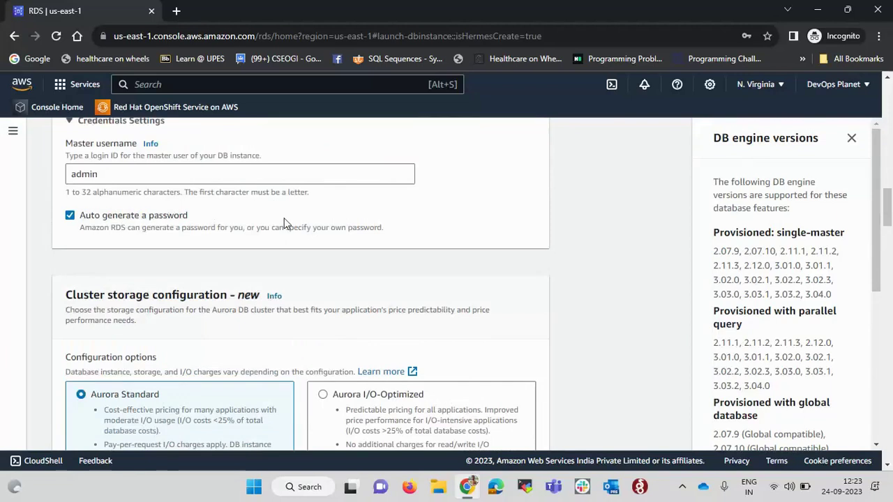
{"action": "scroll", "coordinate": [284, 223], "scroll_direction": "down", "scroll_amount": 3}
{"action": "scroll", "coordinate": [284, 223], "scroll_direction": "down", "scroll_amount": 2}
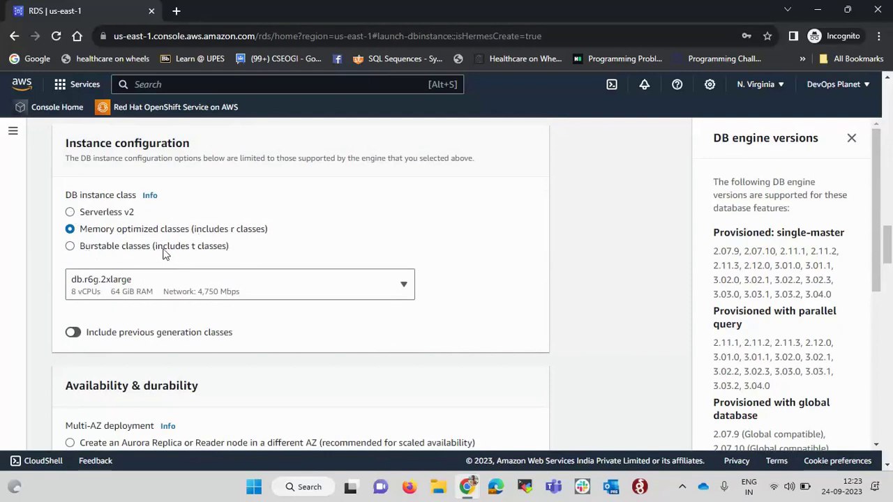
Compare the Serverless v2 and memory-optimized instance class options
{"action": "left_click", "coordinate": [71, 212]}
{"action": "left_click", "coordinate": [172, 293]}
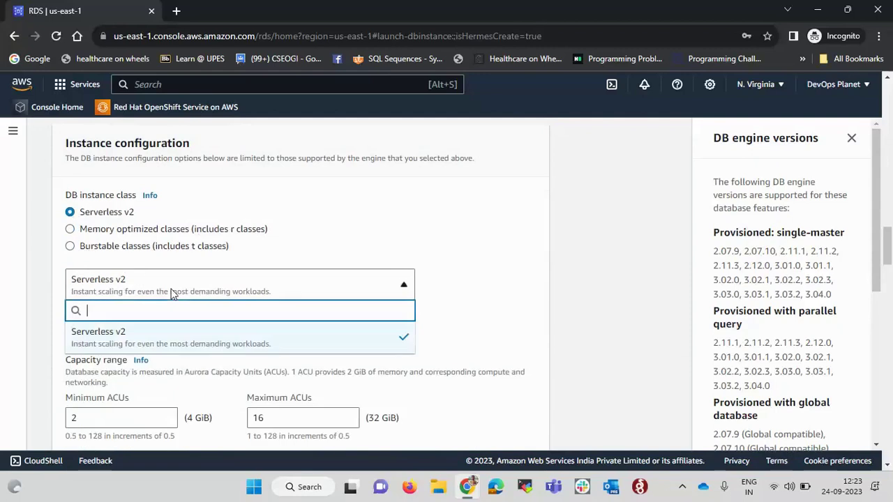
{"action": "left_click", "coordinate": [325, 243]}
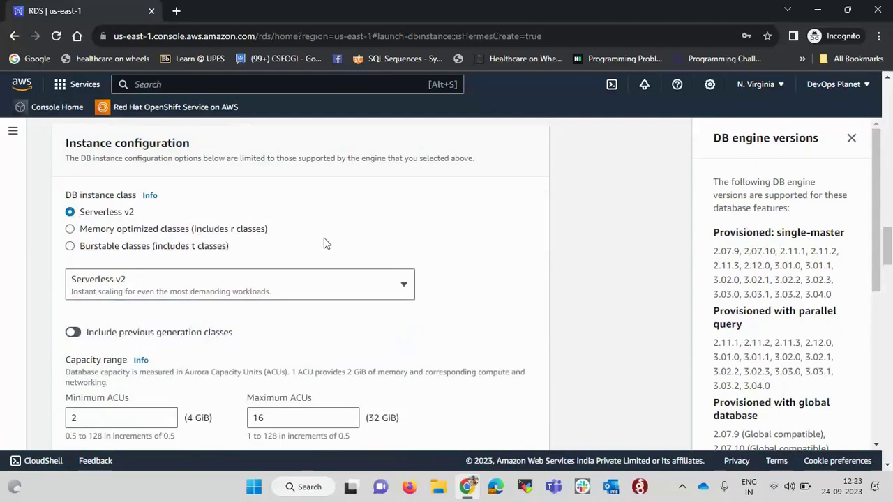
{"action": "left_click", "coordinate": [70, 229]}
{"action": "left_click", "coordinate": [206, 284]}
{"action": "scroll", "coordinate": [239, 226], "scroll_direction": "down", "scroll_amount": 3}
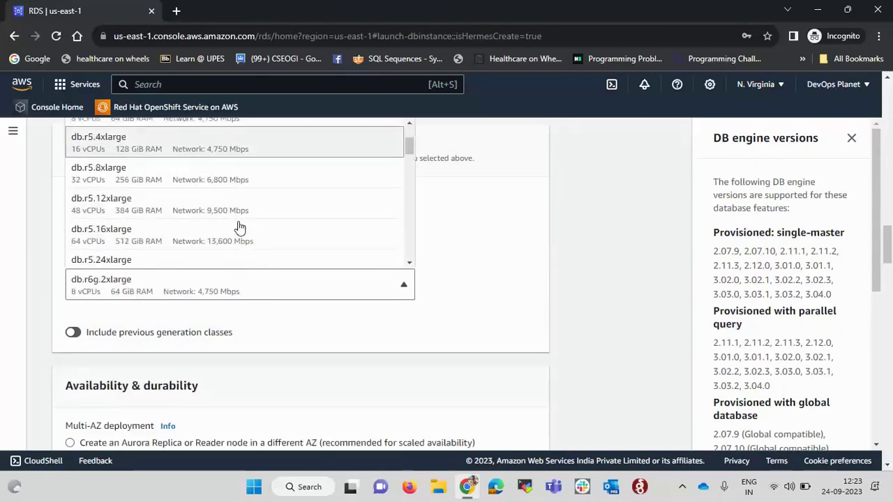
{"action": "scroll", "coordinate": [239, 226], "scroll_direction": "down", "scroll_amount": 4}
{"action": "scroll", "coordinate": [238, 228], "scroll_direction": "up", "scroll_amount": 5}
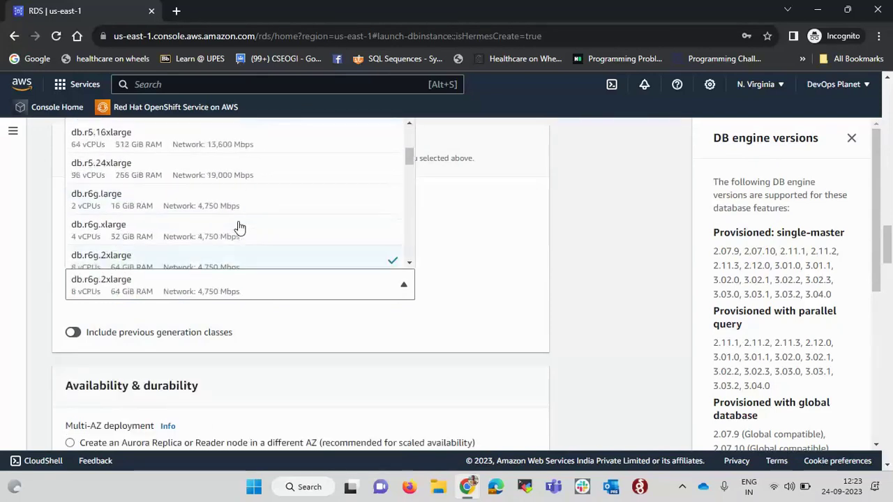
{"action": "left_click", "coordinate": [518, 285]}
Choose Burstable classes with db.t3.medium as the DB instance class
{"action": "left_click", "coordinate": [70, 246]}
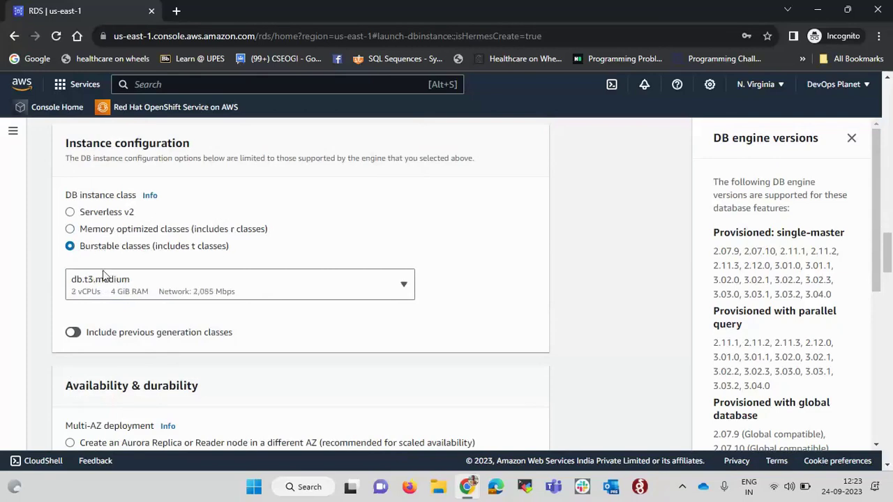
{"action": "left_click", "coordinate": [164, 294]}
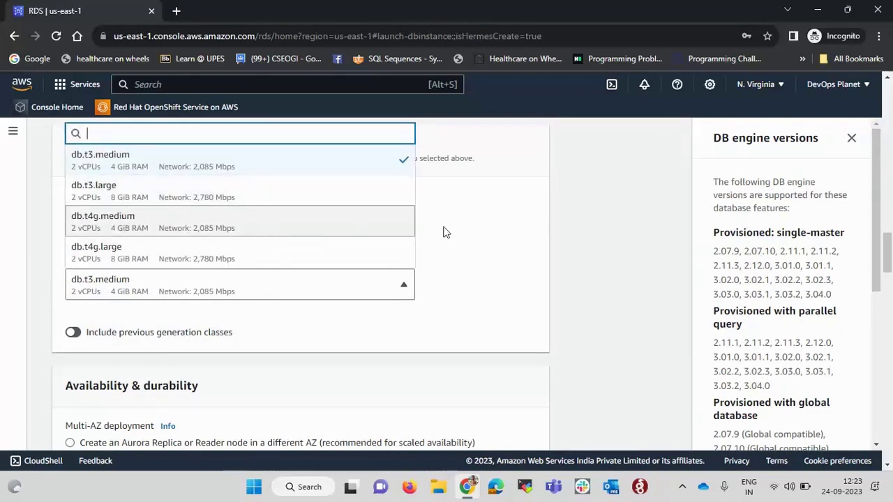
{"action": "left_click", "coordinate": [493, 238]}
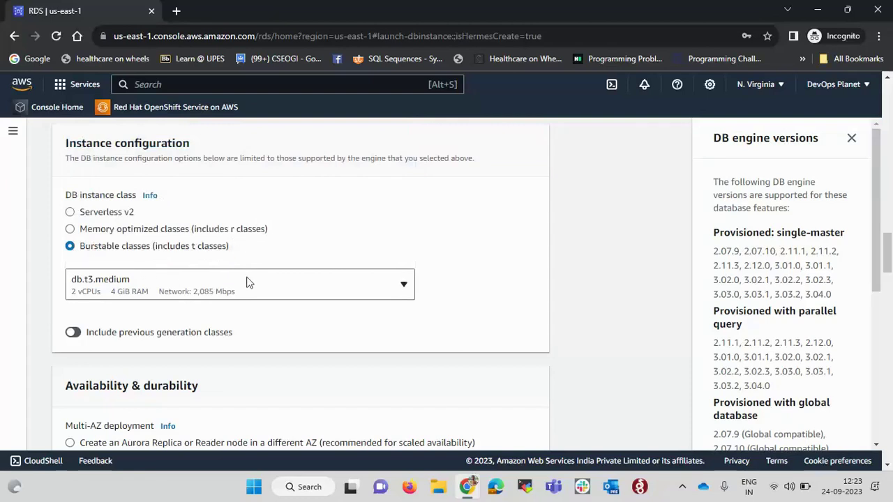
{"action": "left_click", "coordinate": [250, 284]}
{"action": "left_click", "coordinate": [226, 160]}
Choose to create an Aurora Replica or Reader node in a different AZ
{"action": "scroll", "coordinate": [410, 310], "scroll_direction": "down", "scroll_amount": 3}
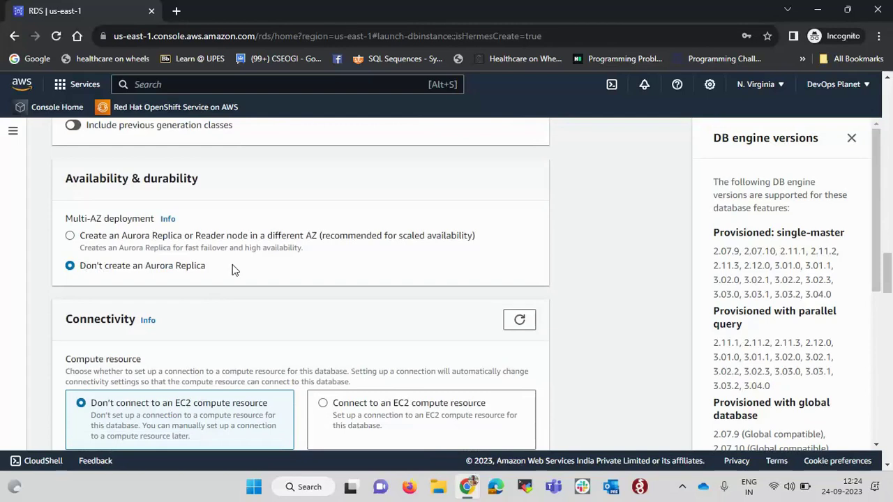
{"action": "left_click_drag", "start_coordinate": [80, 267], "coordinate": [247, 274]}
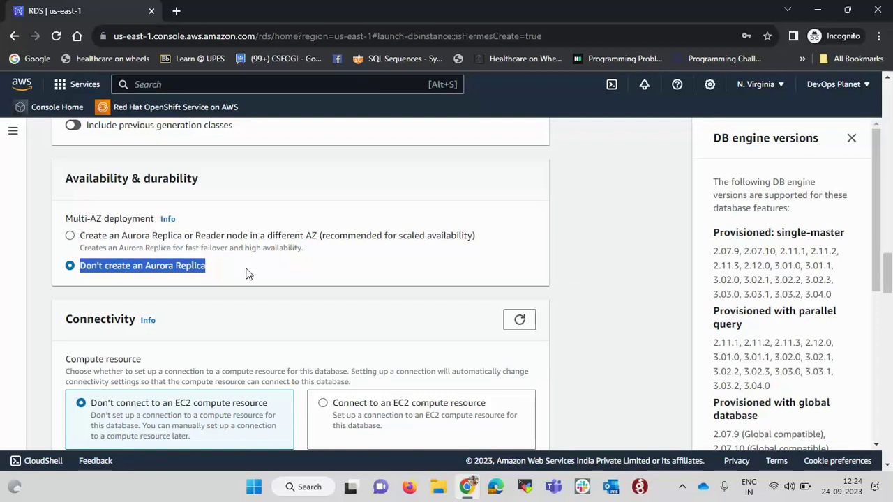
{"action": "left_click", "coordinate": [70, 236]}
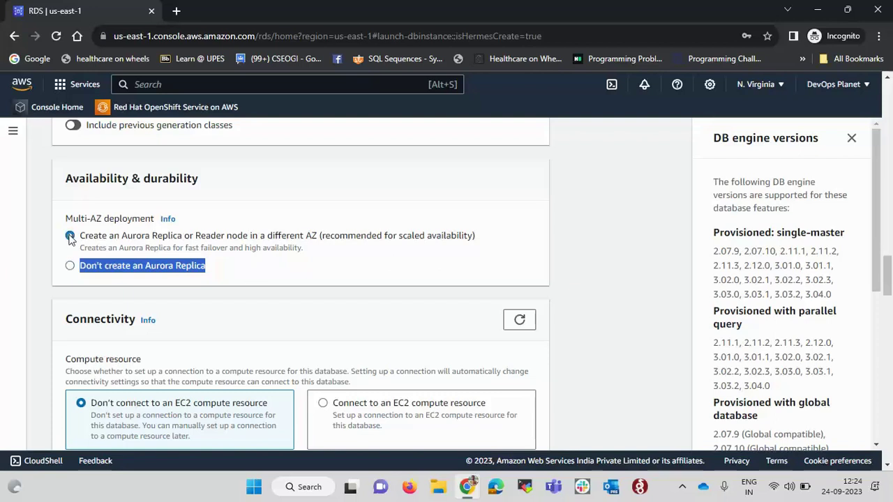
{"action": "left_click", "coordinate": [265, 274]}
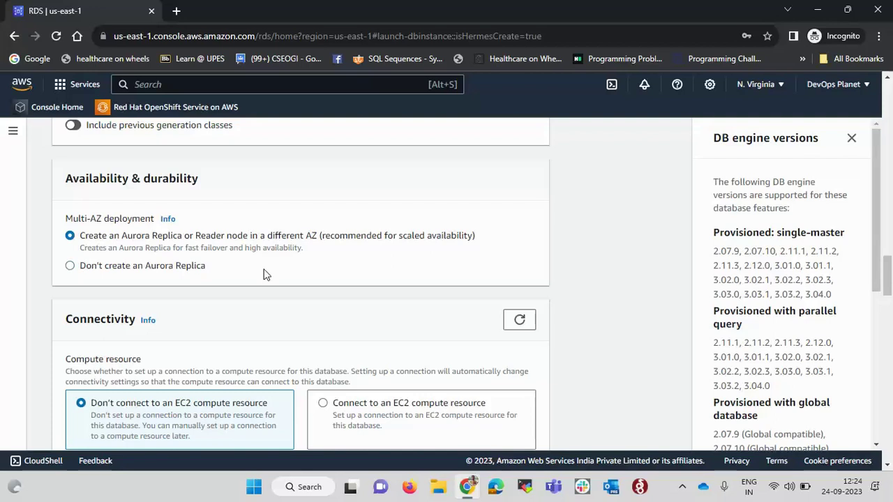
Keep the Default VPC and set Public access to Yes
{"action": "scroll", "coordinate": [265, 274], "scroll_direction": "down", "scroll_amount": 5}
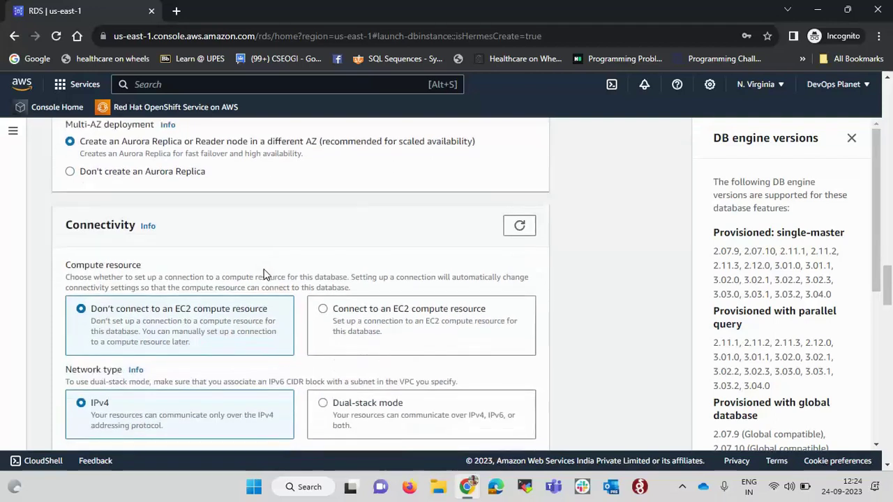
{"action": "scroll", "coordinate": [265, 274], "scroll_direction": "down", "scroll_amount": 2}
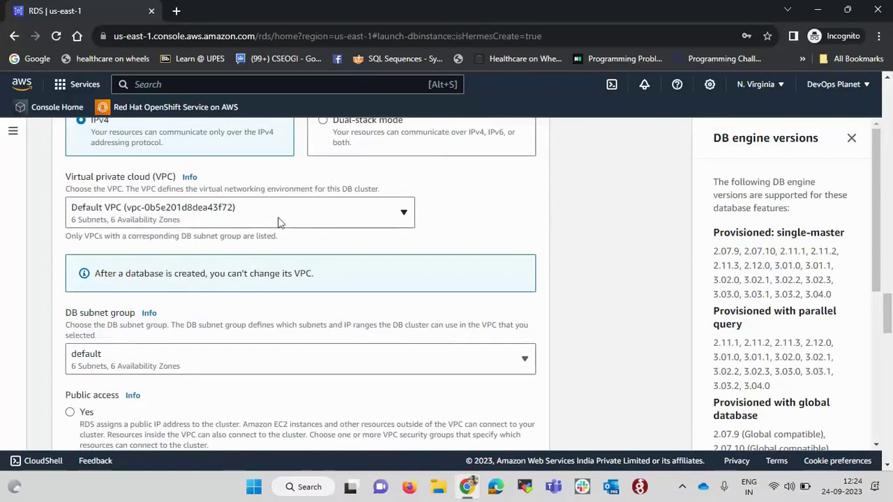
{"action": "left_click", "coordinate": [309, 220]}
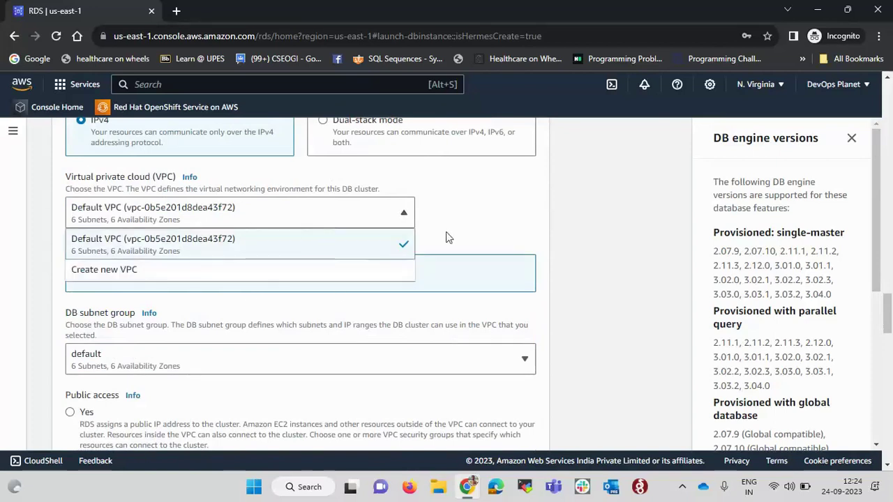
{"action": "left_click", "coordinate": [397, 246]}
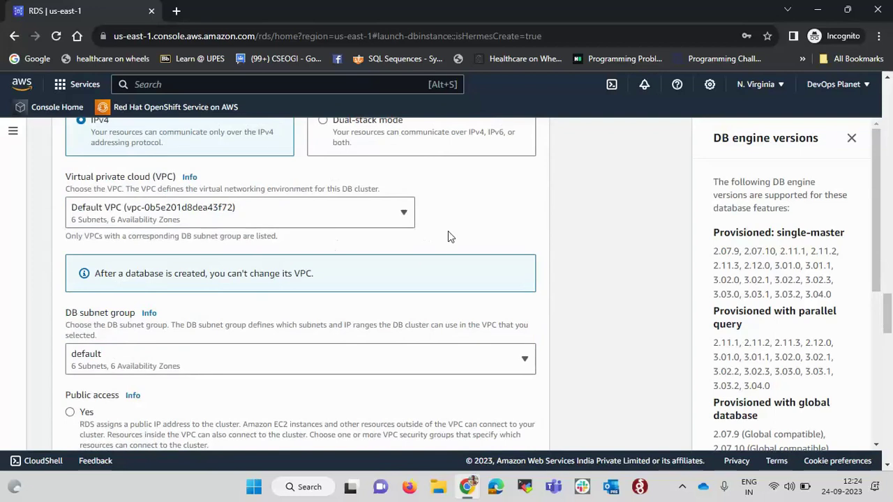
{"action": "scroll", "coordinate": [448, 231], "scroll_direction": "down", "scroll_amount": 3}
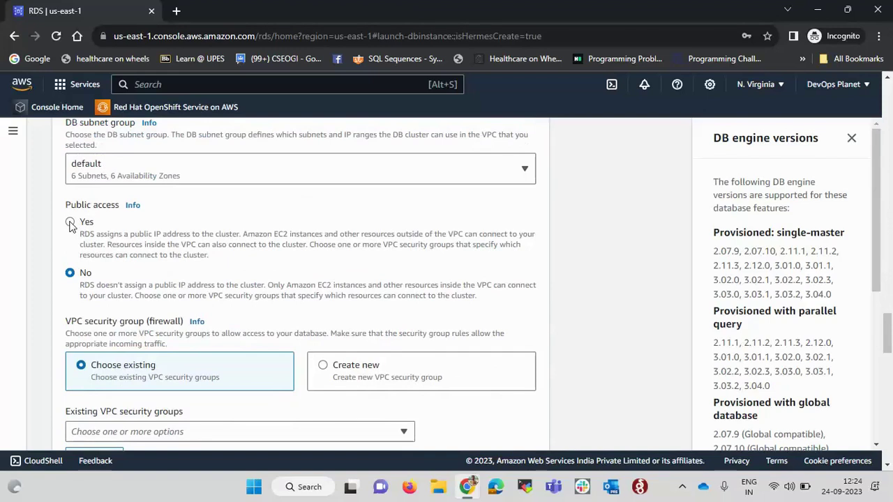
{"action": "left_click", "coordinate": [70, 223]}
{"action": "scroll", "coordinate": [208, 254], "scroll_direction": "down", "scroll_amount": 3}
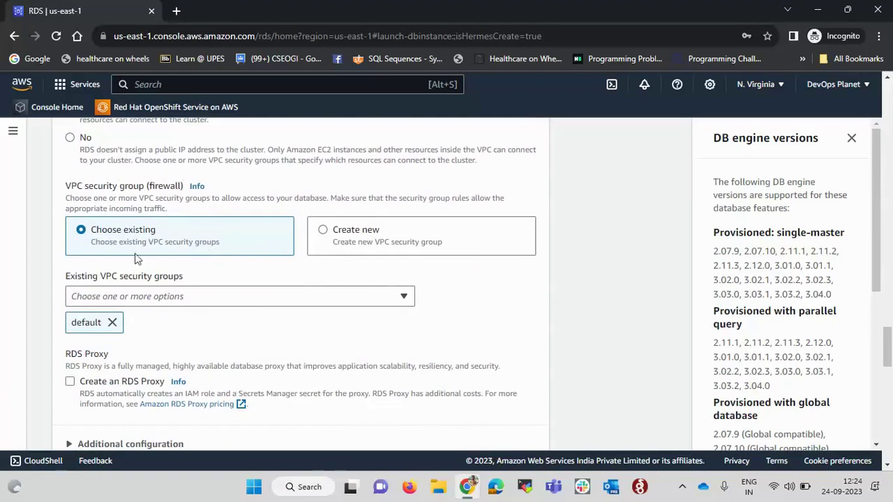
Create a new VPC security group named Aurora-SG for the cluster
{"action": "left_click", "coordinate": [324, 233]}
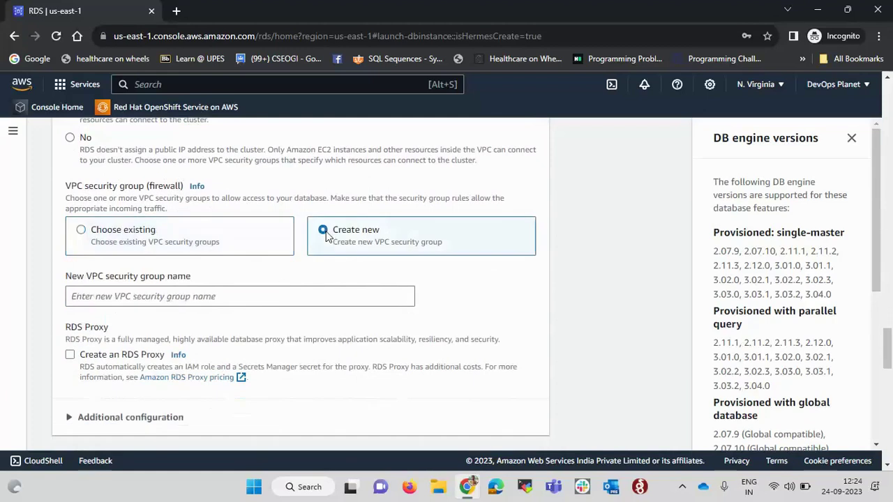
{"action": "scroll", "coordinate": [284, 285], "scroll_direction": "down", "scroll_amount": 1}
{"action": "left_click", "coordinate": [261, 246]}
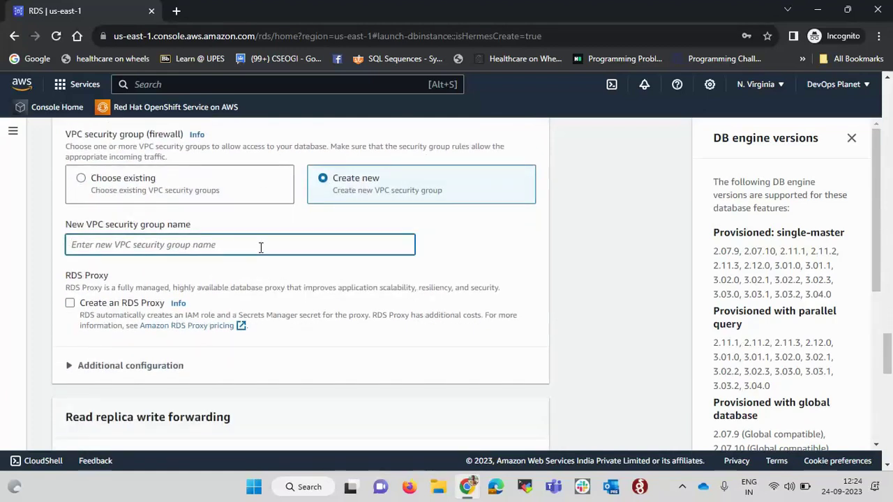
{"action": "type", "text": "Aurora"}
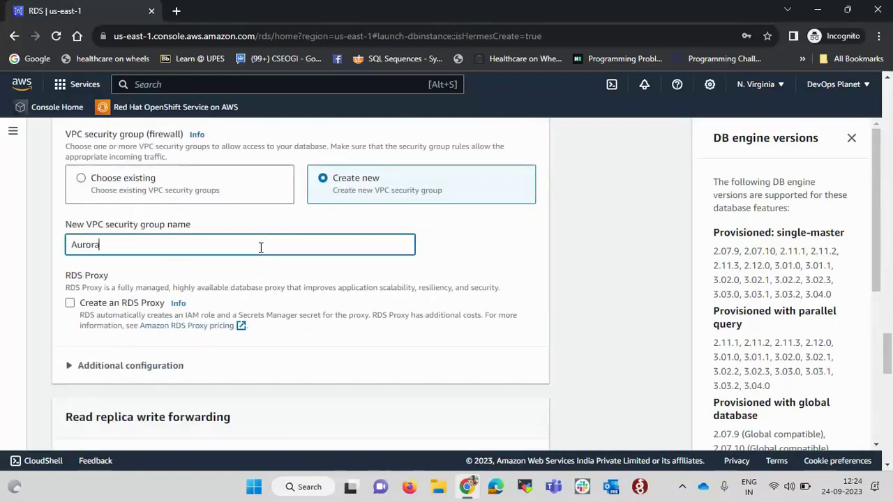
{"action": "type", "text": "-SG"}
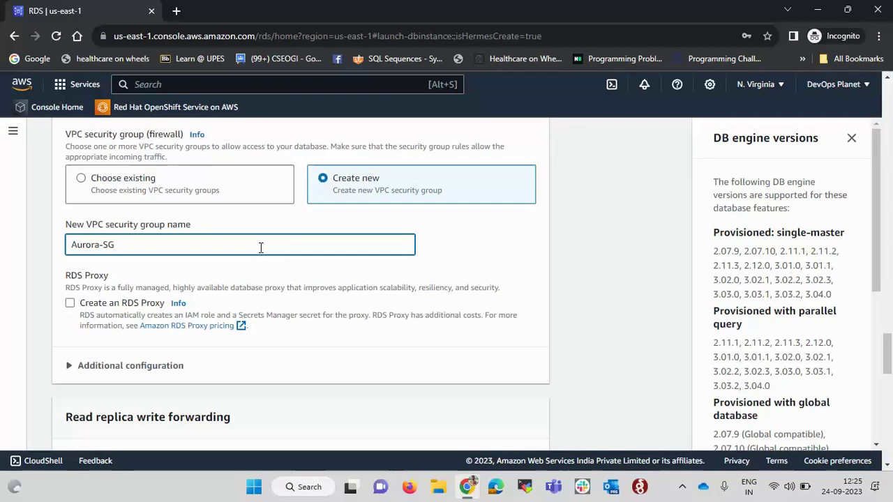
{"action": "scroll", "coordinate": [362, 271], "scroll_direction": "down", "scroll_amount": 4}
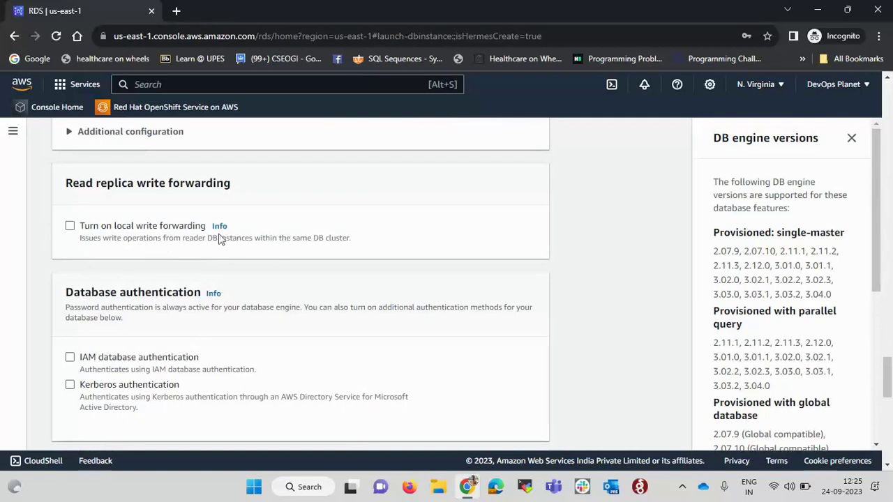
Read the local write forwarding help and leave write forwarding for read replicas unchecked
{"action": "left_click", "coordinate": [70, 226]}
{"action": "left_click", "coordinate": [851, 139]}
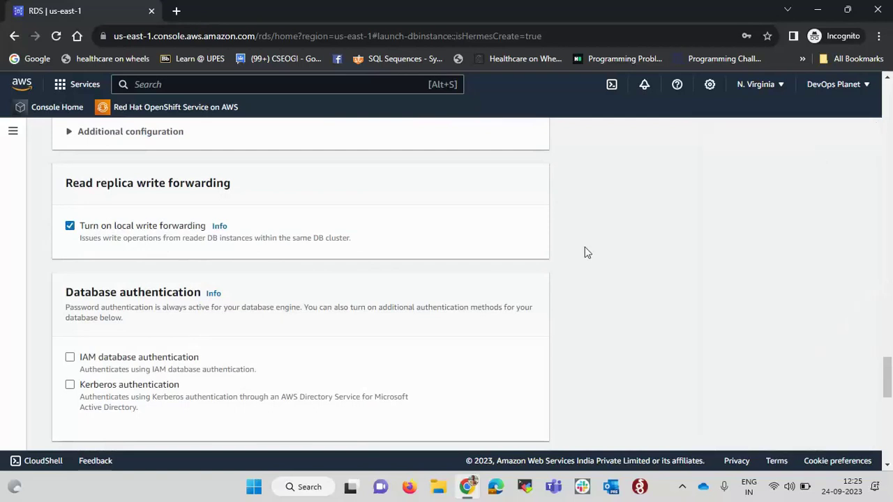
{"action": "left_click", "coordinate": [219, 227]}
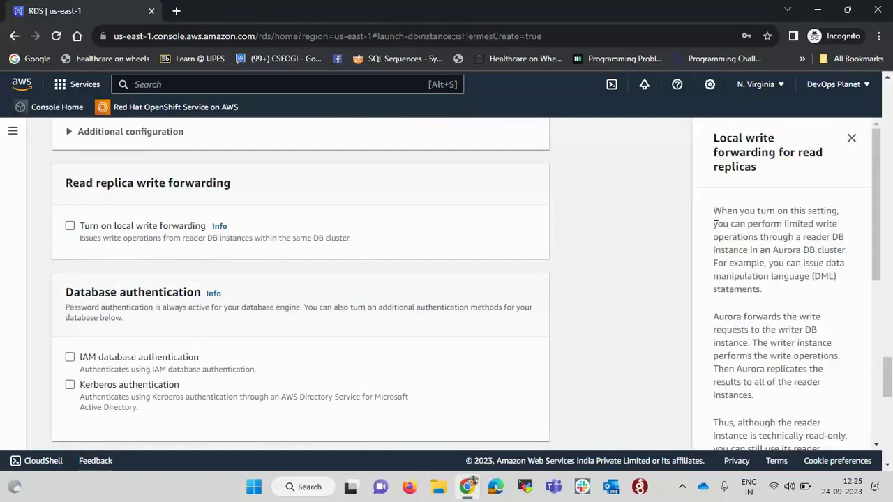
{"action": "left_click_drag", "start_coordinate": [714, 212], "coordinate": [775, 297]}
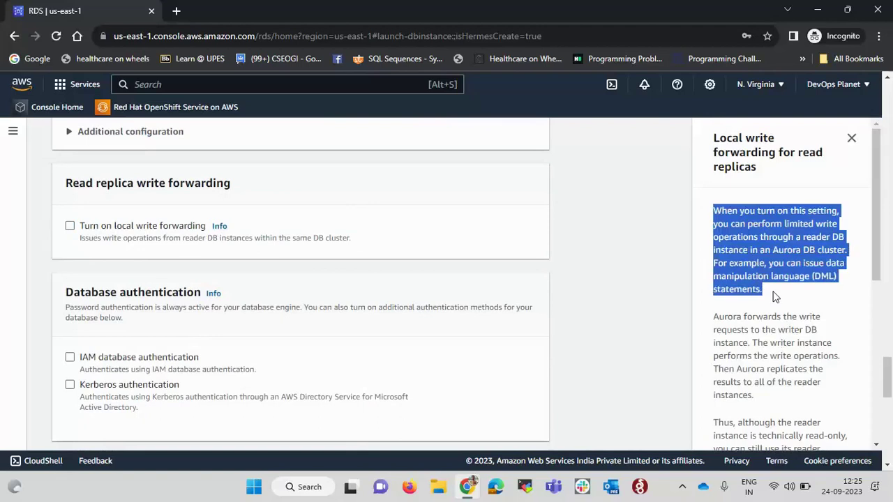
{"action": "left_click", "coordinate": [798, 281]}
{"action": "left_click_drag", "start_coordinate": [770, 265], "coordinate": [839, 296]}
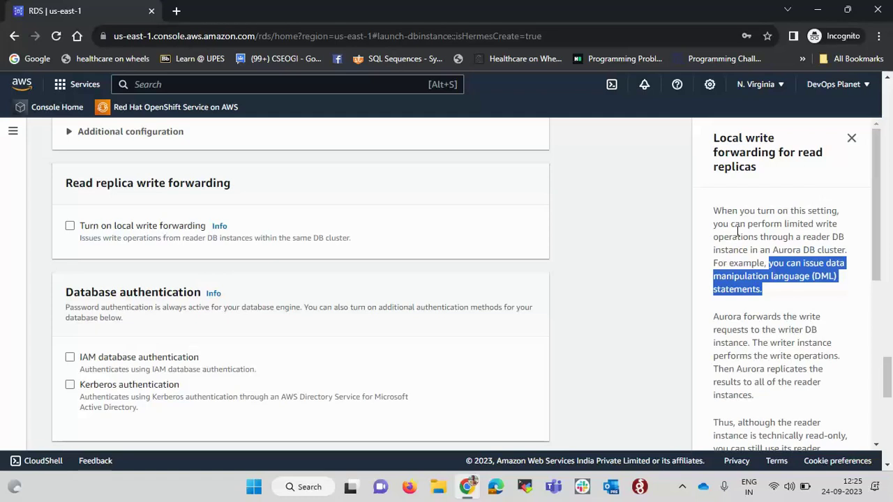
{"action": "left_click", "coordinate": [851, 138]}
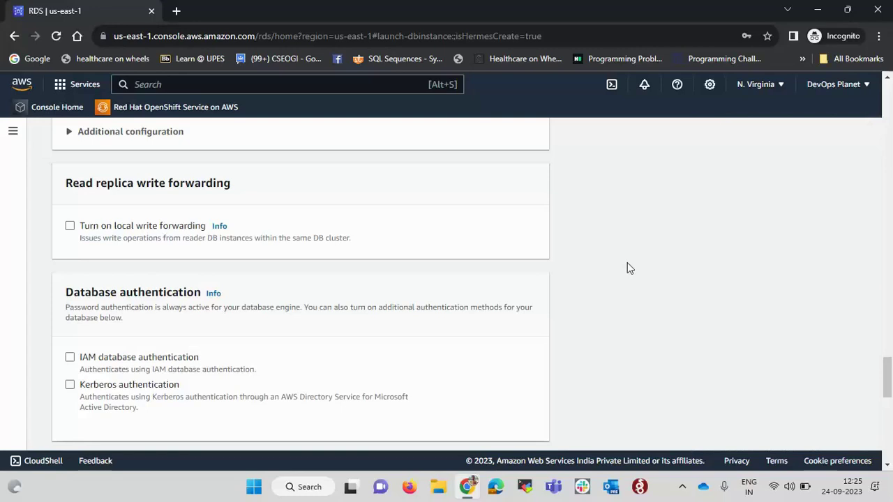
{"action": "left_click_drag", "start_coordinate": [81, 232], "coordinate": [208, 230]}
{"action": "left_click", "coordinate": [276, 222]}
{"action": "left_click", "coordinate": [70, 225]}
{"action": "scroll", "coordinate": [292, 222], "scroll_direction": "down", "scroll_amount": 6}
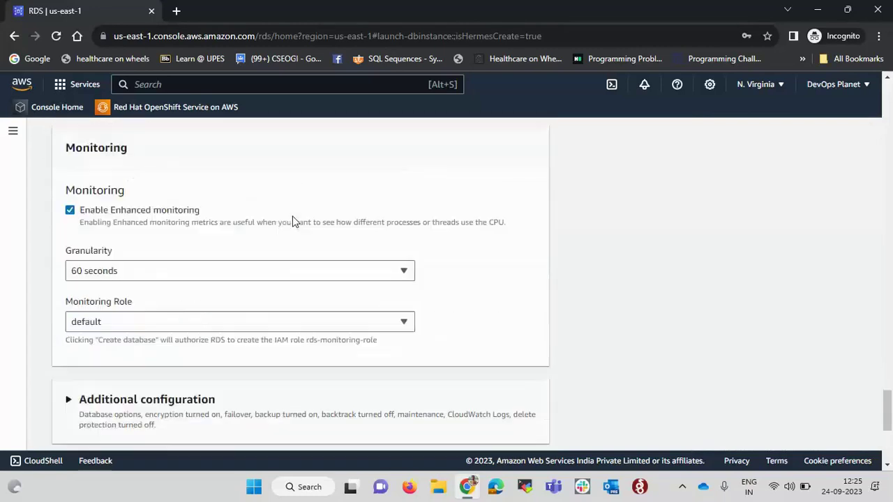
{"action": "scroll", "coordinate": [258, 214], "scroll_direction": "up", "scroll_amount": 1}
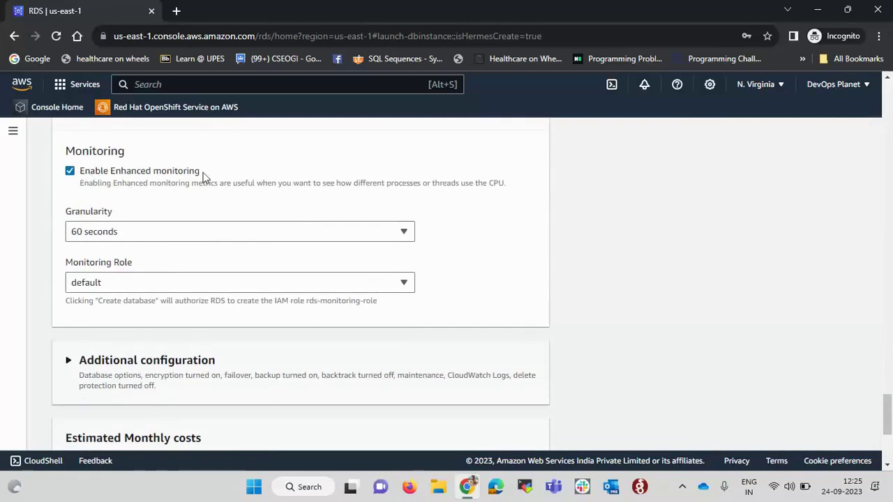
{"action": "left_click", "coordinate": [71, 173]}
{"action": "left_click", "coordinate": [72, 172]}
{"action": "scroll", "coordinate": [252, 246], "scroll_direction": "down", "scroll_amount": 2}
{"action": "left_click", "coordinate": [114, 230]}
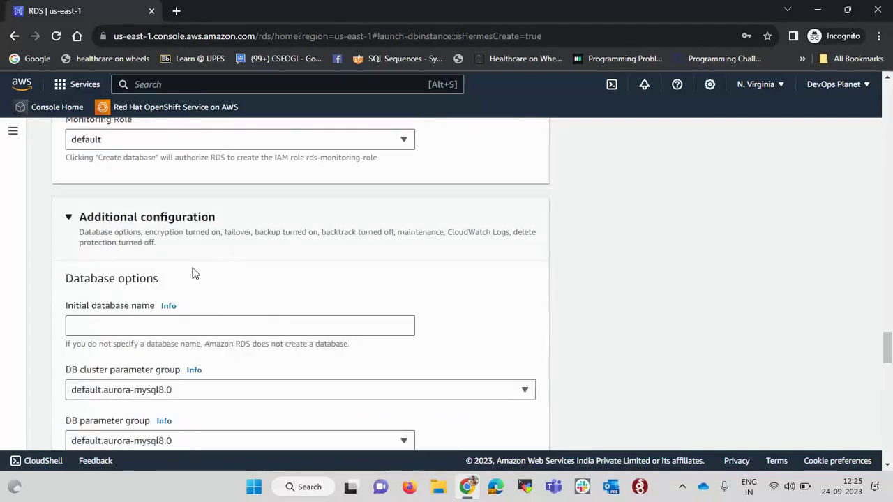
{"action": "scroll", "coordinate": [194, 273], "scroll_direction": "down", "scroll_amount": 2}
{"action": "scroll", "coordinate": [194, 273], "scroll_direction": "down", "scroll_amount": 6}
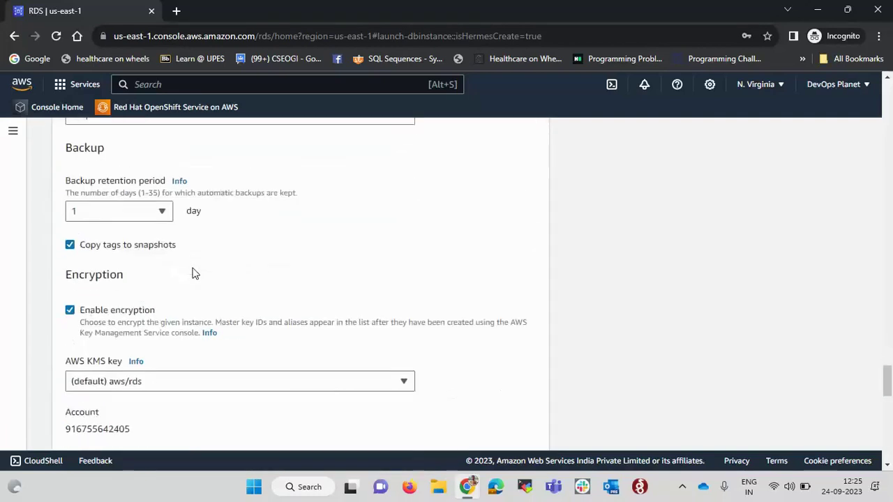
{"action": "scroll", "coordinate": [194, 274], "scroll_direction": "up", "scroll_amount": 6}
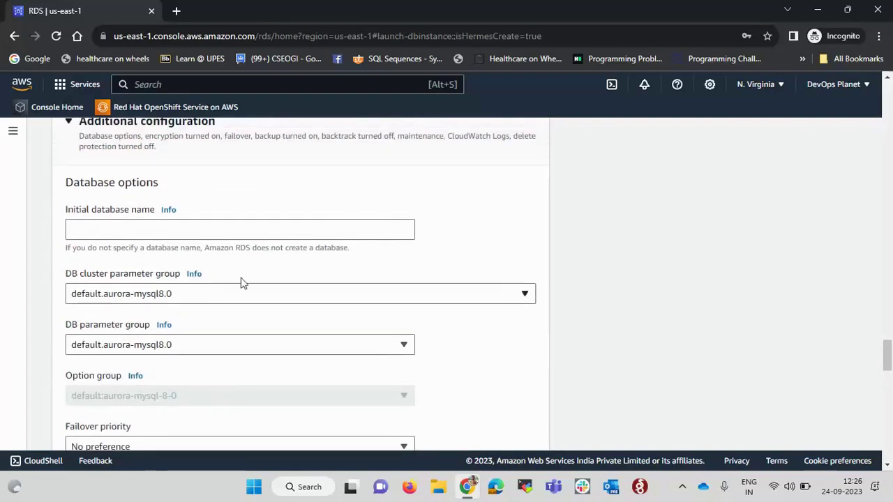
{"action": "scroll", "coordinate": [253, 218], "scroll_direction": "down", "scroll_amount": 1}
{"action": "left_click", "coordinate": [239, 203]}
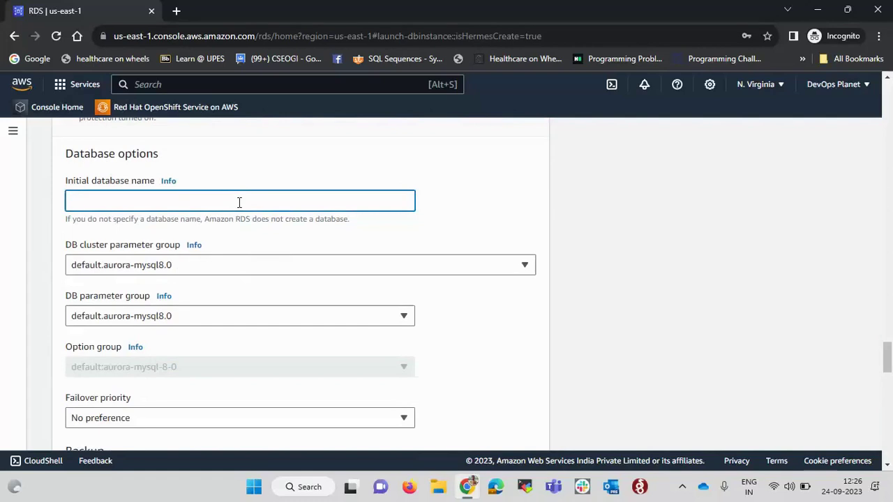
{"action": "scroll", "coordinate": [239, 202], "scroll_direction": "up", "scroll_amount": 3}
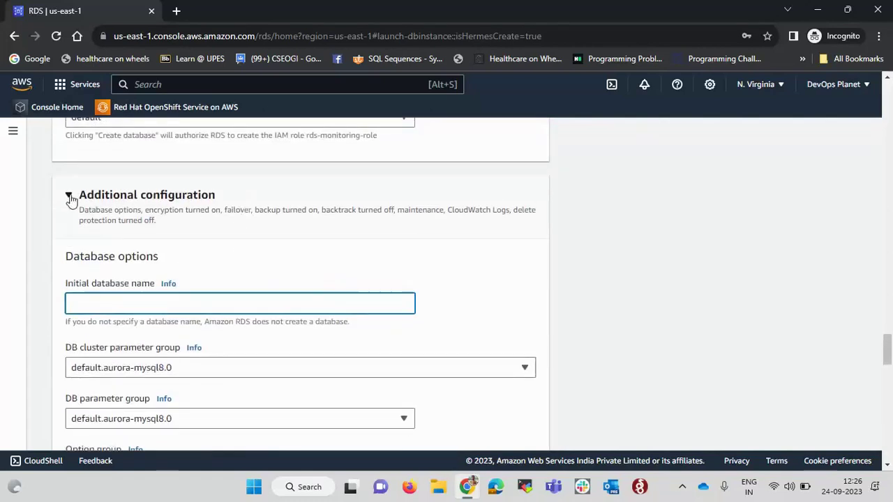
{"action": "left_click", "coordinate": [69, 197]}
{"action": "scroll", "coordinate": [295, 265], "scroll_direction": "down", "scroll_amount": 1}
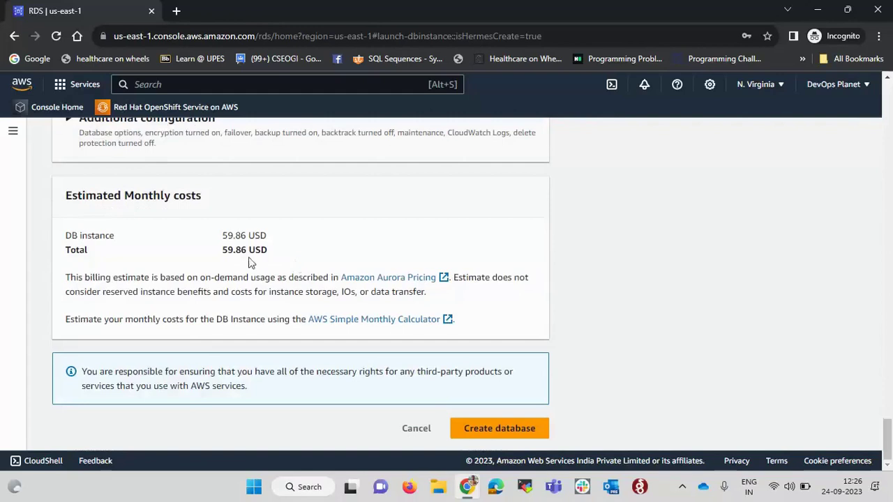
{"action": "left_click_drag", "start_coordinate": [223, 251], "coordinate": [277, 256]}
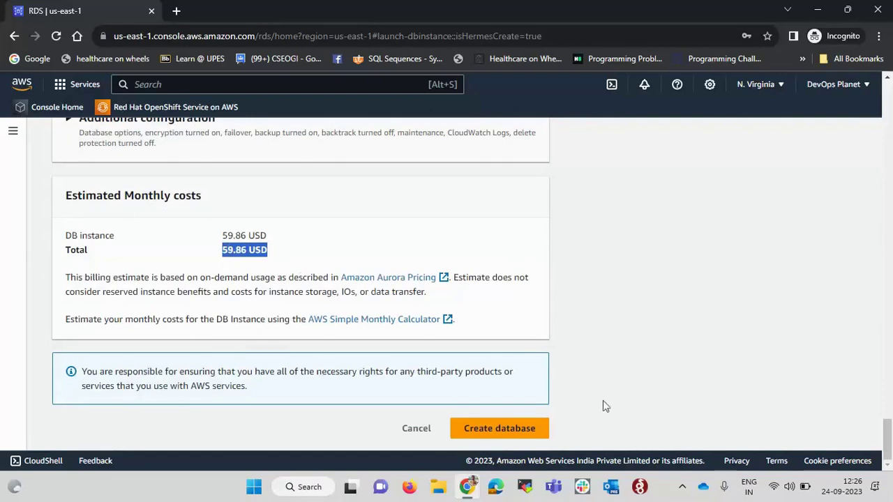
Create the Aurora database and dismiss the suggested add-ons for devops-planet-cluster
{"action": "left_click", "coordinate": [488, 430]}
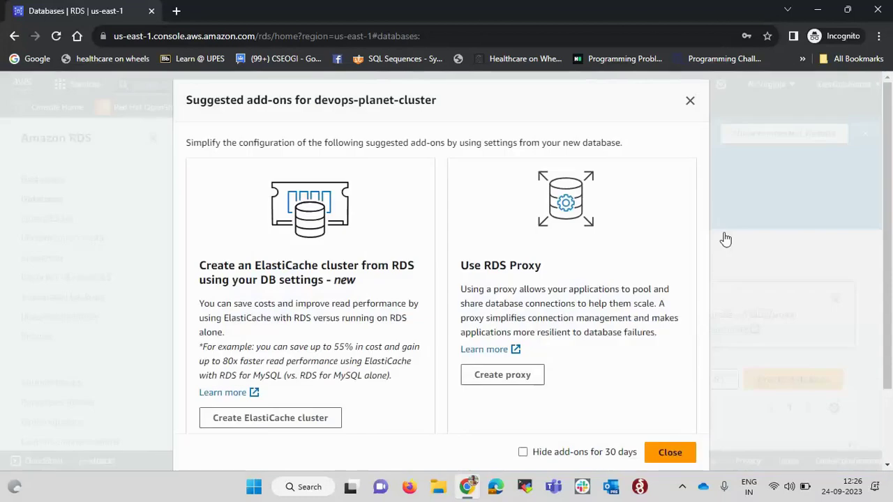
{"action": "left_click", "coordinate": [690, 102]}
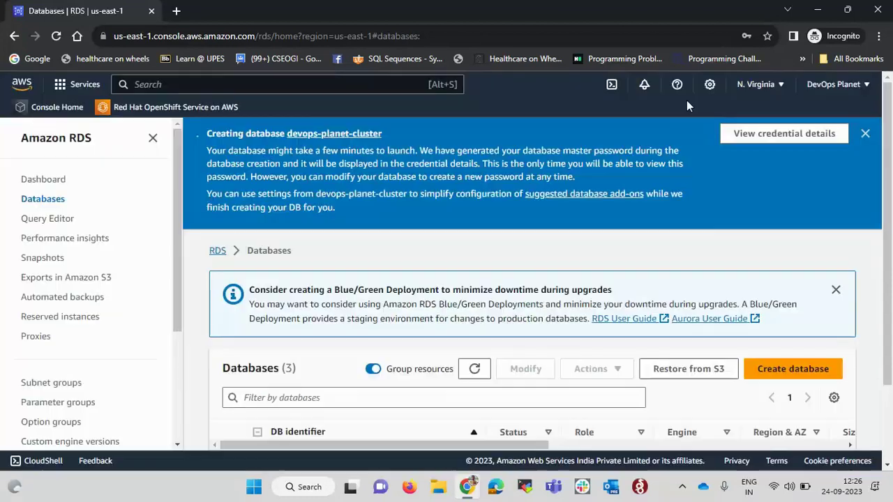
{"action": "scroll", "coordinate": [522, 349], "scroll_direction": "down", "scroll_amount": 2}
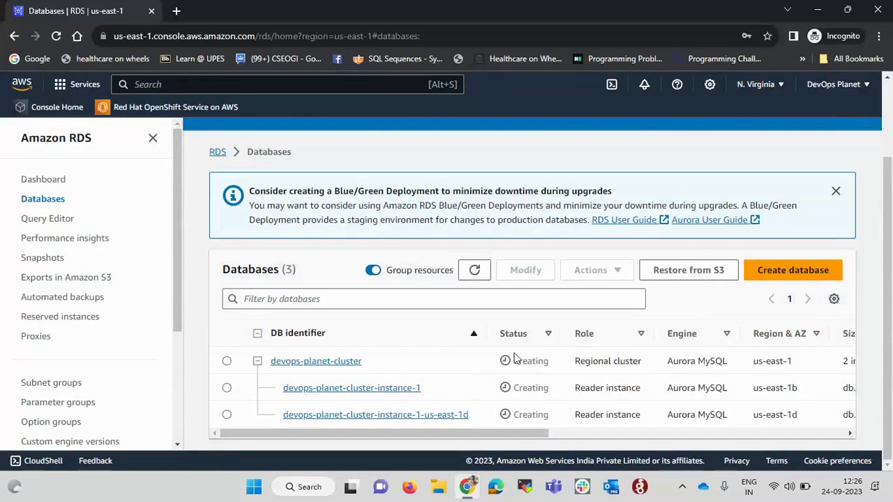
{"action": "scroll", "coordinate": [514, 361], "scroll_direction": "right", "scroll_amount": 5}
{"action": "scroll", "coordinate": [417, 374], "scroll_direction": "left", "scroll_amount": 5}
Review the cluster's 2 db.t3.medium instances in us-east-1b and us-east-1d
{"action": "left_click_drag", "start_coordinate": [367, 370], "coordinate": [271, 361]}
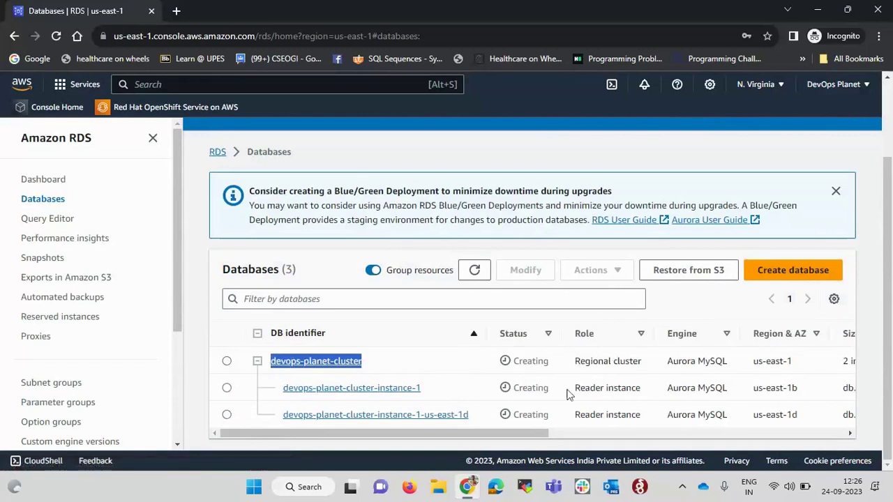
{"action": "scroll", "coordinate": [569, 394], "scroll_direction": "right", "scroll_amount": 1}
{"action": "left_click_drag", "start_coordinate": [438, 390], "coordinate": [265, 393]}
{"action": "left_click_drag", "start_coordinate": [464, 415], "coordinate": [272, 415]}
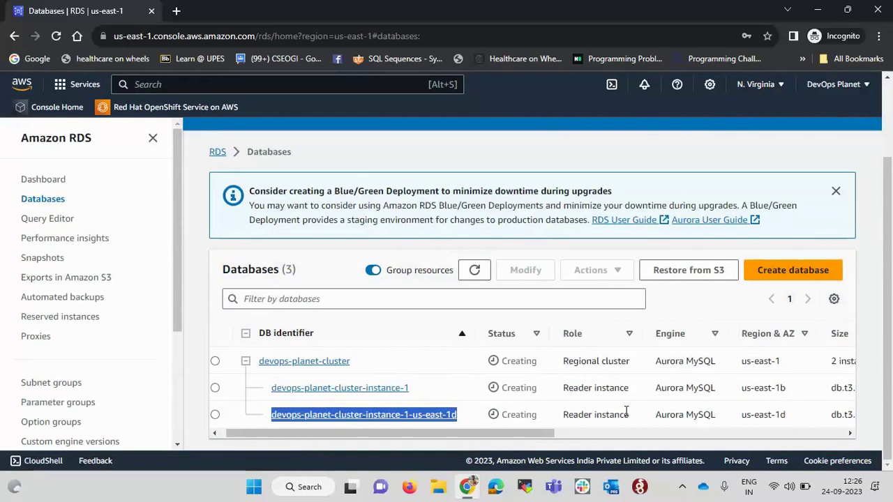
{"action": "scroll", "coordinate": [626, 411], "scroll_direction": "right", "scroll_amount": 4}
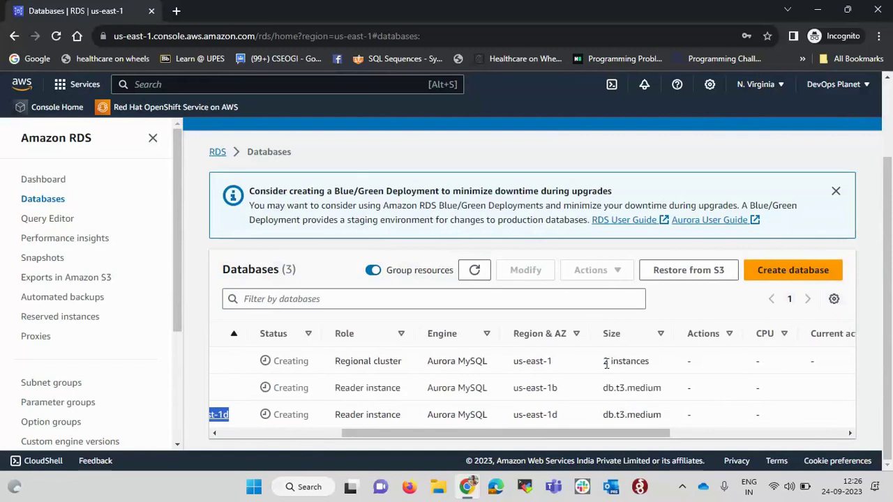
{"action": "left_click_drag", "start_coordinate": [603, 361], "coordinate": [655, 367]}
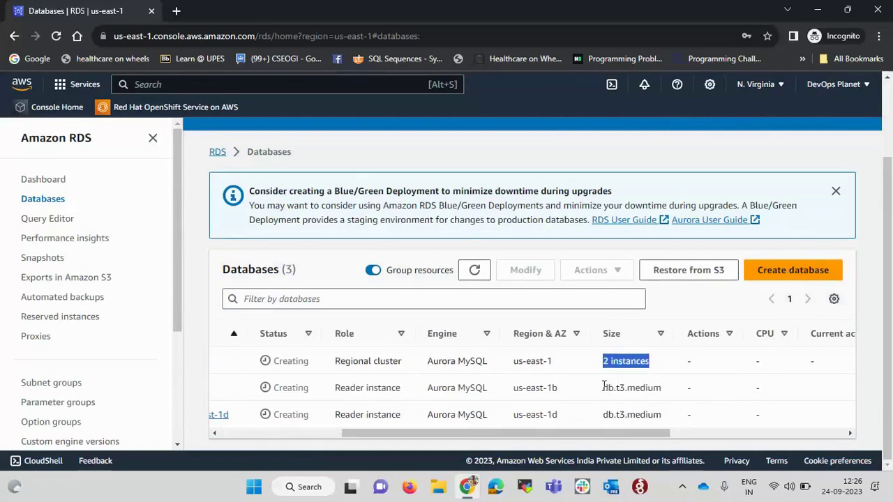
{"action": "left_click_drag", "start_coordinate": [603, 388], "coordinate": [668, 391]}
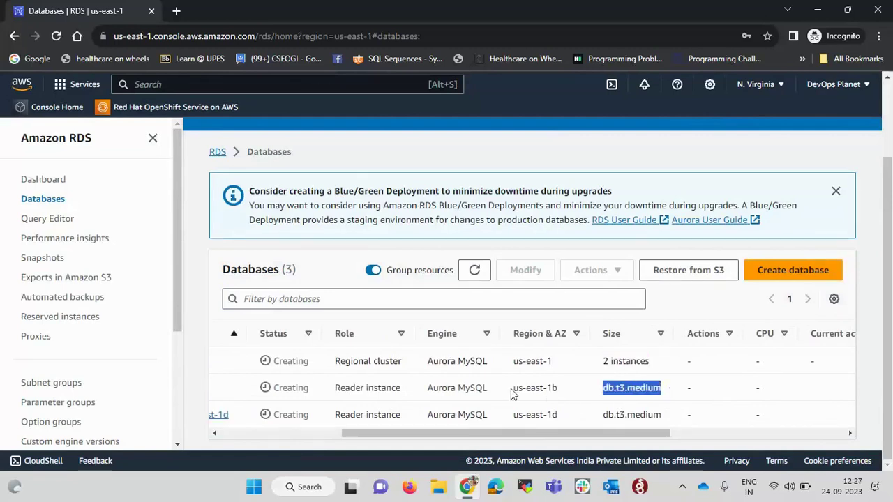
{"action": "left_click_drag", "start_coordinate": [514, 388], "coordinate": [563, 391]}
{"action": "left_click_drag", "start_coordinate": [515, 414], "coordinate": [566, 414]}
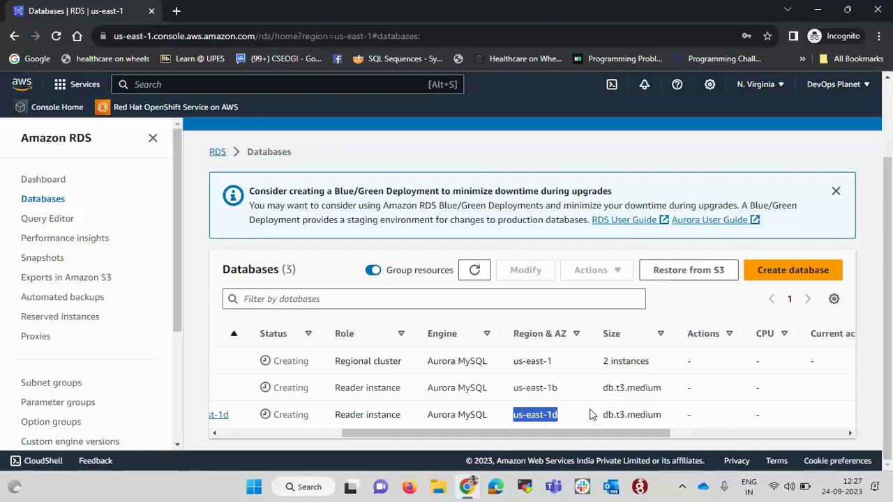
{"action": "scroll", "coordinate": [589, 415], "scroll_direction": "left", "scroll_amount": 3}
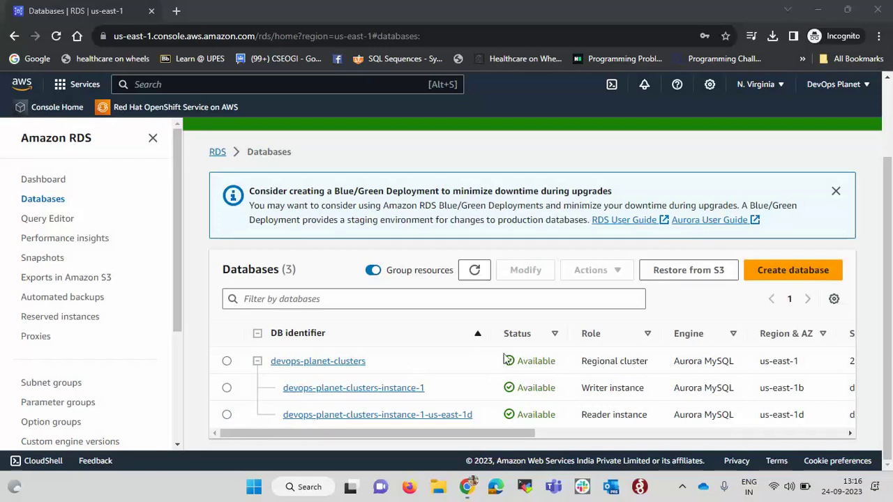
Confirm the cluster, Writer and Reader are Available, then view the connection details
{"action": "left_click_drag", "start_coordinate": [517, 362], "coordinate": [558, 365]}
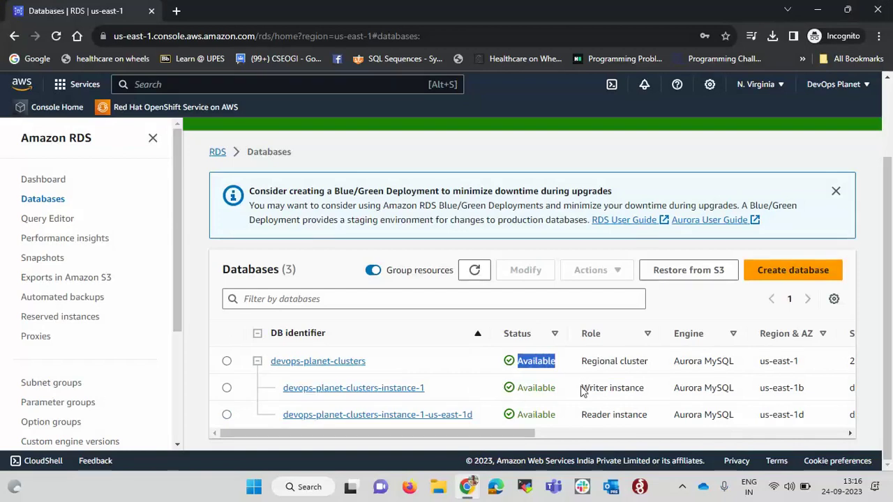
{"action": "left_click_drag", "start_coordinate": [583, 388], "coordinate": [649, 392]}
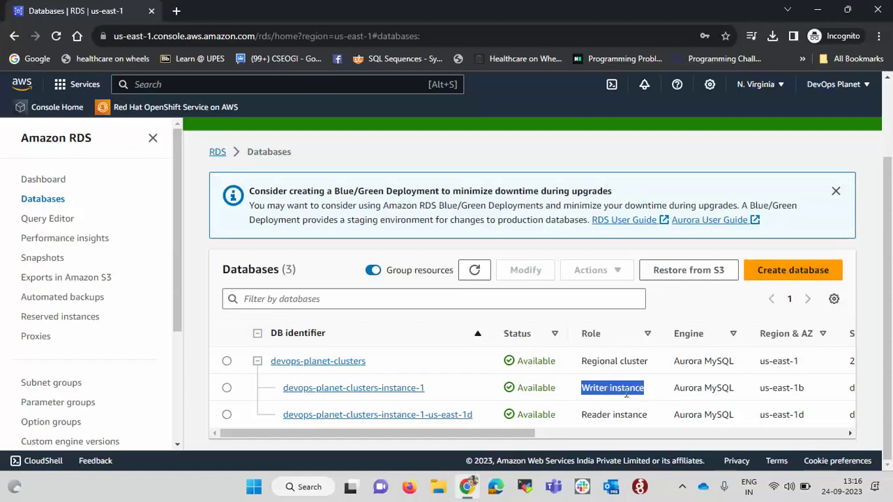
{"action": "left_click_drag", "start_coordinate": [584, 418], "coordinate": [648, 421]}
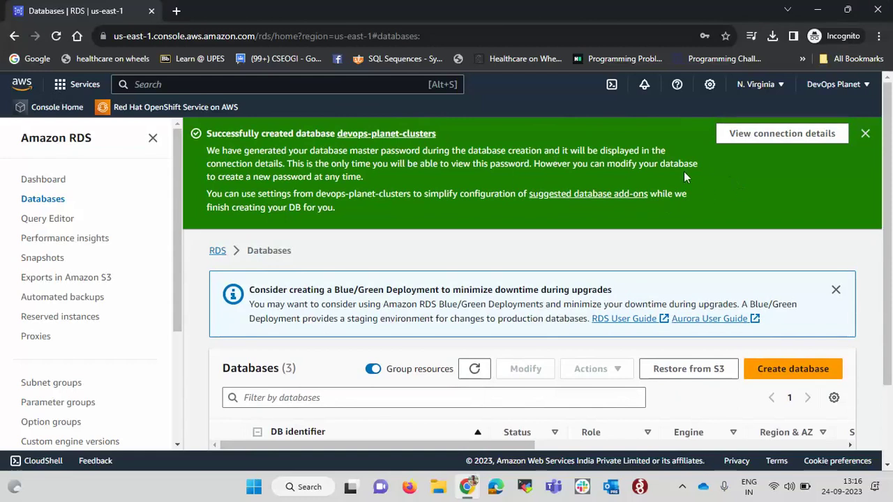
{"action": "left_click", "coordinate": [777, 138]}
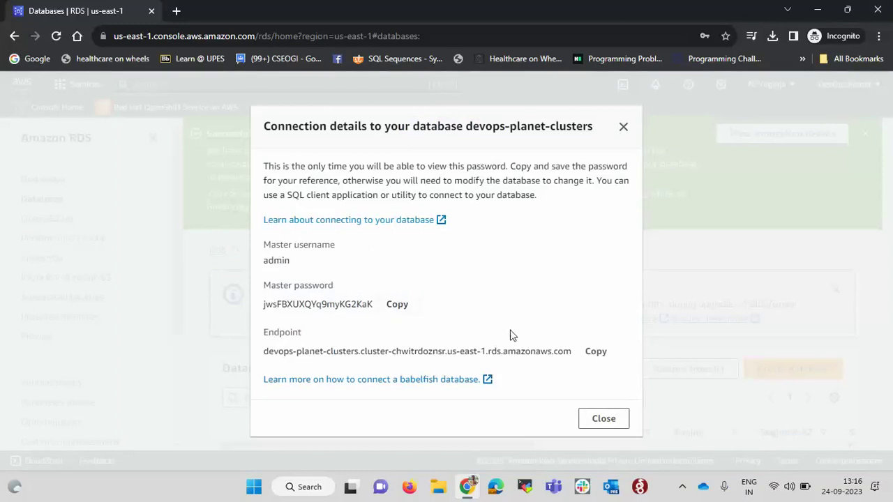
{"action": "left_click", "coordinate": [318, 487]}
Open Notepad and note the master username admin and the copied master password
{"action": "type", "text": "note"}
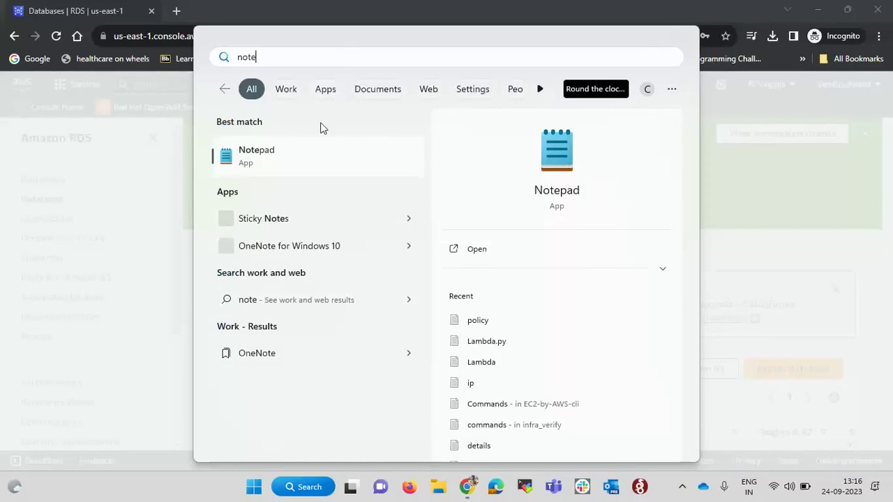
{"action": "left_click", "coordinate": [323, 154]}
{"action": "left_click", "coordinate": [562, 232]}
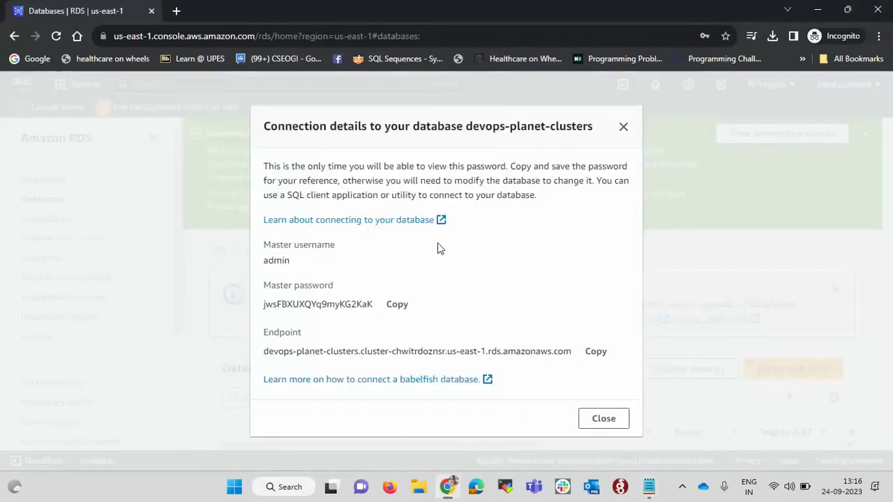
{"action": "left_click", "coordinate": [395, 305]}
{"action": "key", "text": "alt+Tab"}
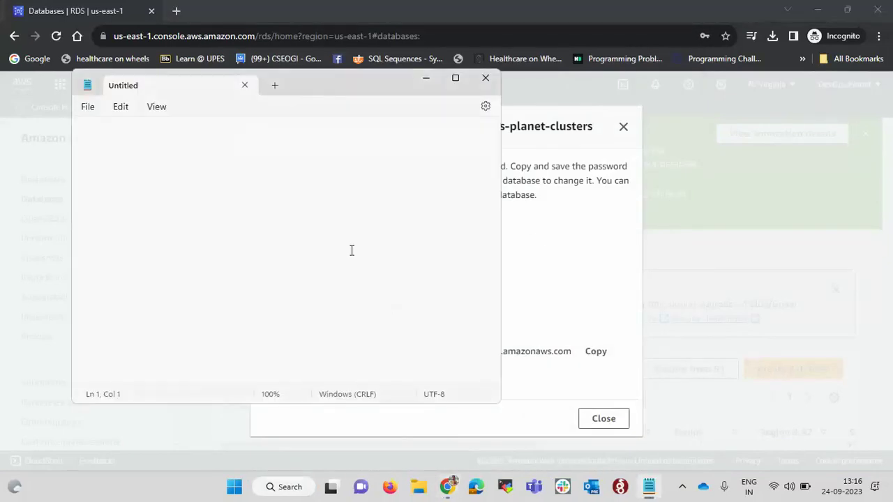
{"action": "type", "text": "user -admin"}
{"action": "key", "text": "Return"}
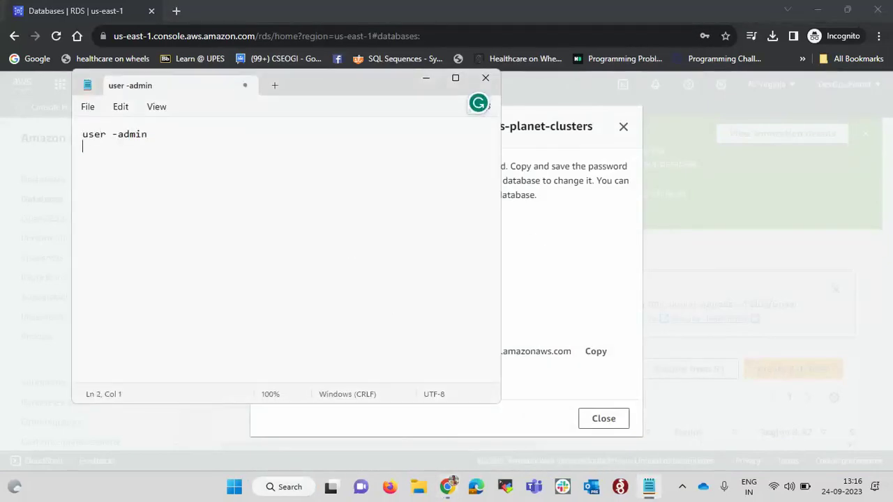
{"action": "type", "text": "pass -"}
{"action": "key", "text": "ctrl+v"}
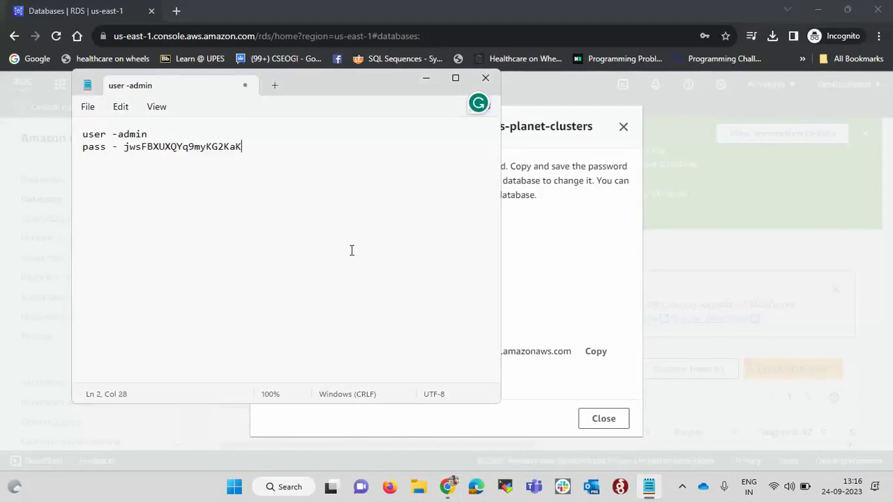
{"action": "key", "text": "Return"}
Add the copied cluster endpoint to the notes and close the connection details dialog
{"action": "key", "text": "alt+Tab"}
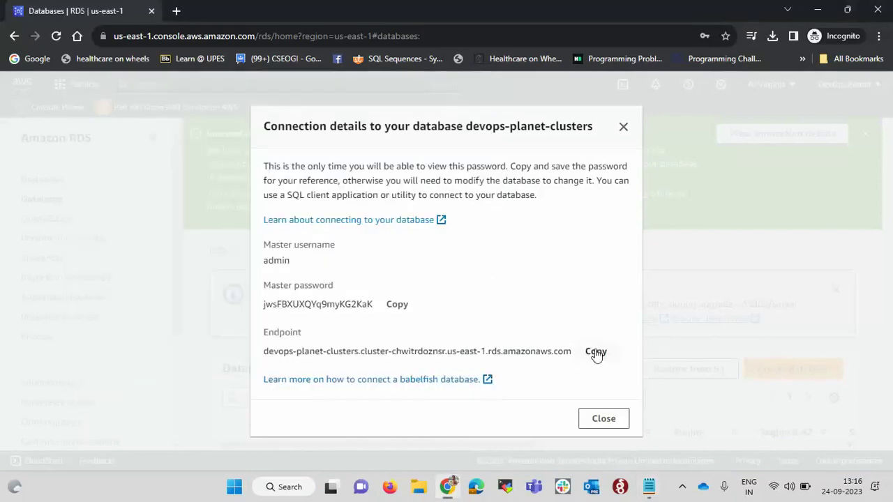
{"action": "left_click", "coordinate": [596, 351]}
{"action": "key", "text": "alt+Tab"}
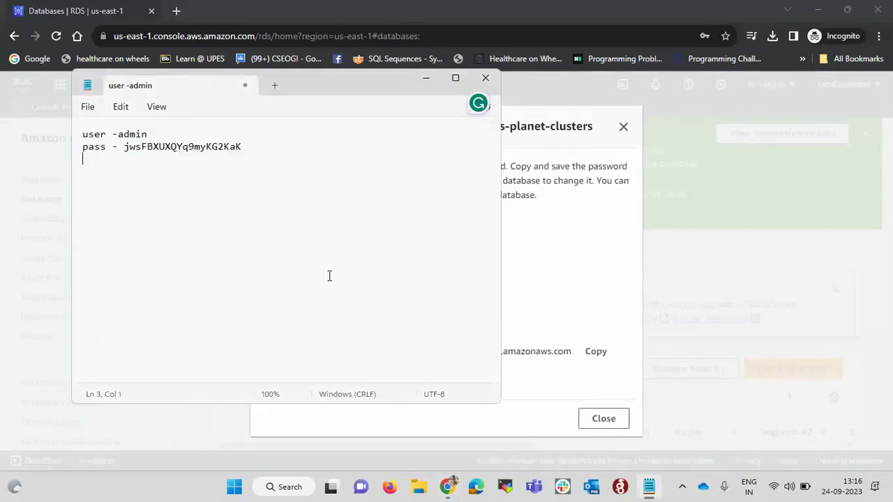
{"action": "type", "text": "Endpoint -"}
{"action": "key", "text": "ctrl+v"}
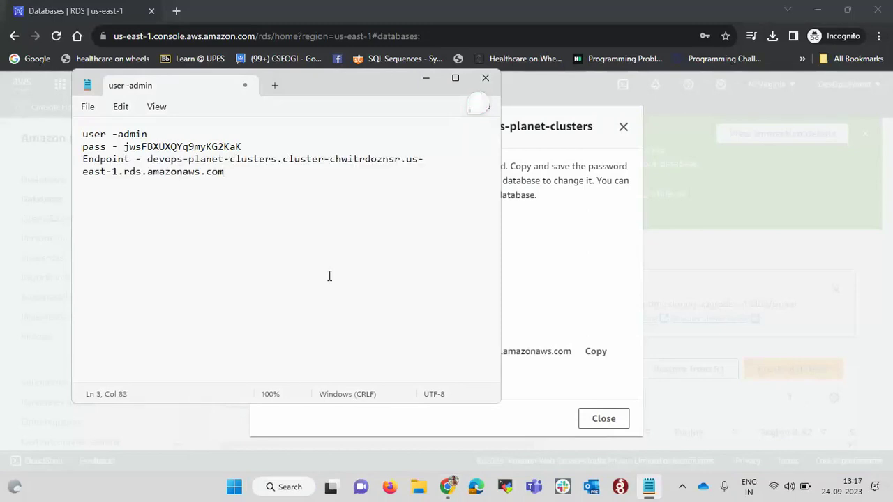
{"action": "key", "text": "Return"}
{"action": "left_click", "coordinate": [604, 419]}
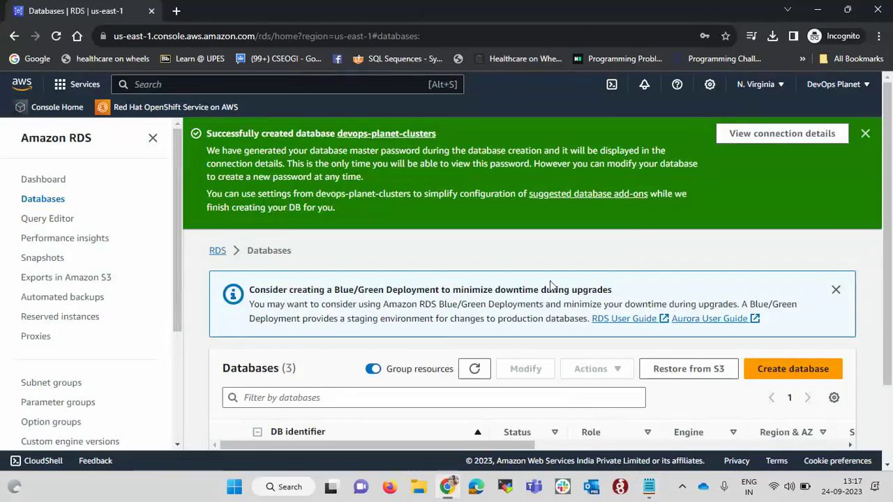
Review the saved cluster endpoint line in the connection notes
{"action": "scroll", "coordinate": [549, 282], "scroll_direction": "down", "scroll_amount": 2}
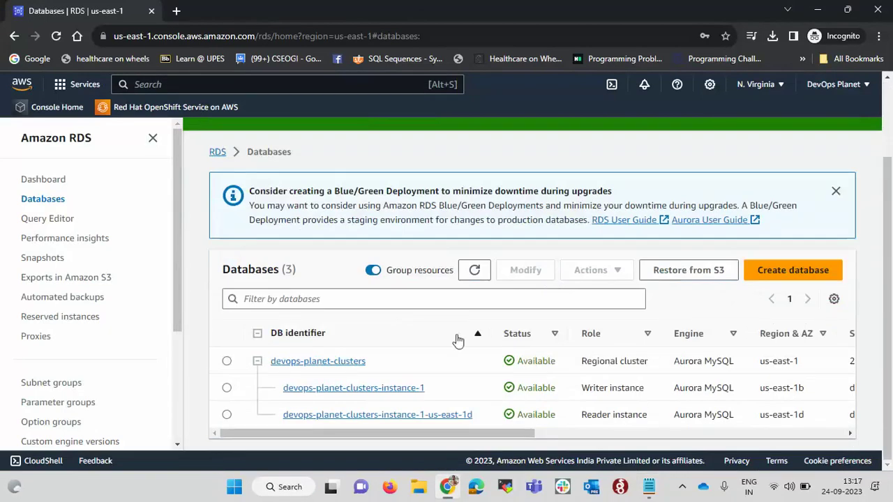
{"action": "key", "text": "alt+Tab"}
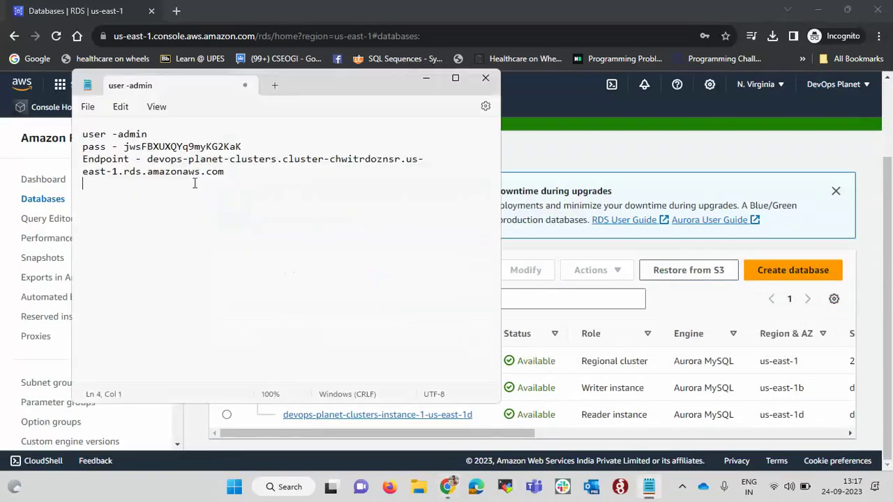
{"action": "left_click", "coordinate": [147, 159]}
{"action": "left_click_drag", "start_coordinate": [147, 159], "coordinate": [223, 171]}
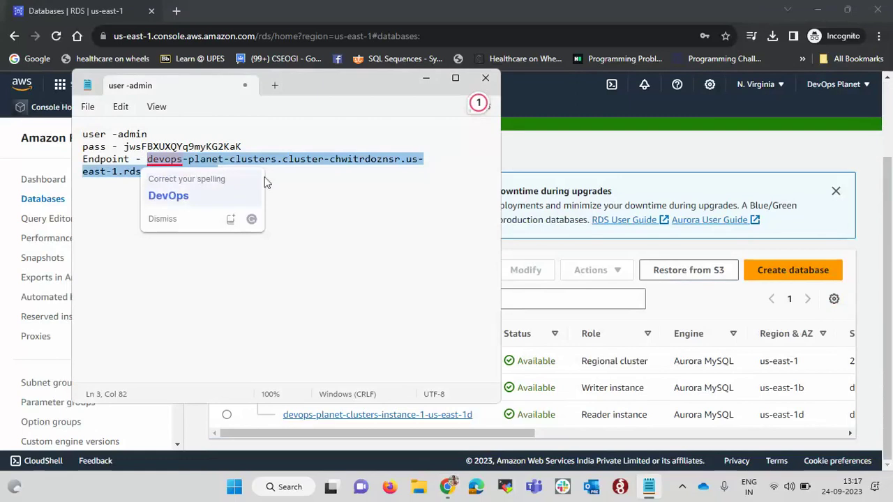
{"action": "left_click", "coordinate": [325, 193]}
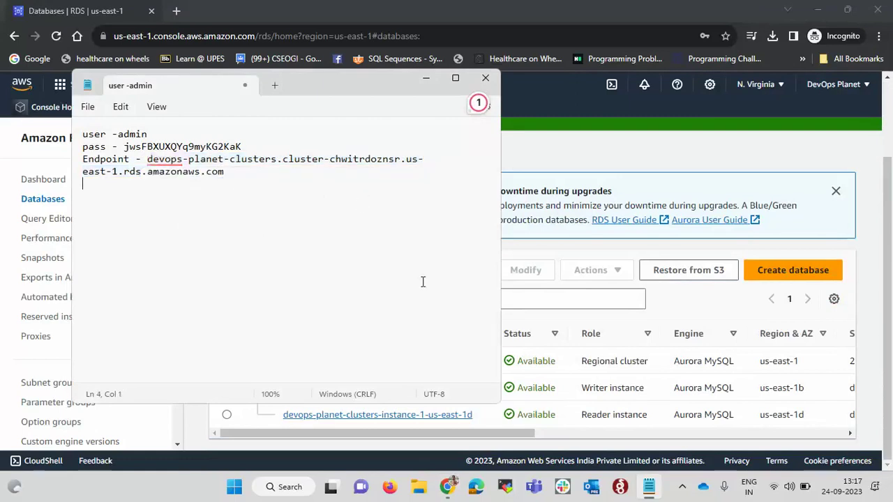
Copy the writer instance's Endpoint and add it to the notes after 'writer -'
{"action": "left_click", "coordinate": [620, 165]}
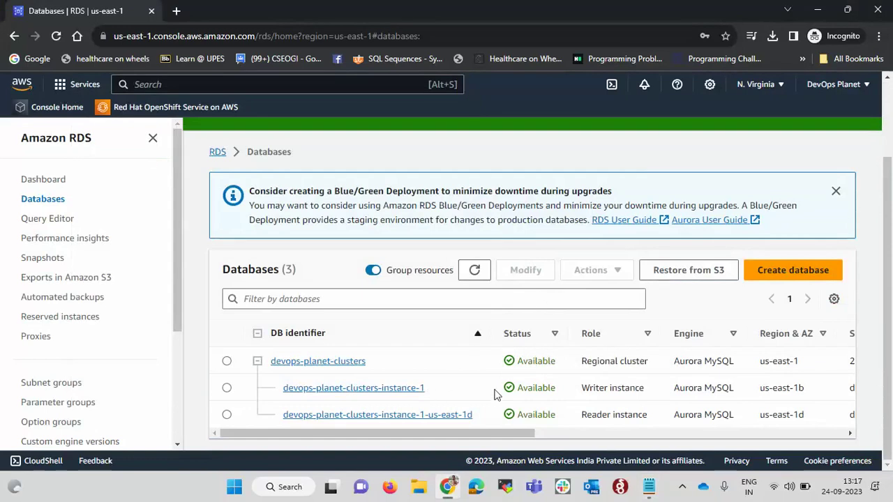
{"action": "left_click", "coordinate": [386, 394]}
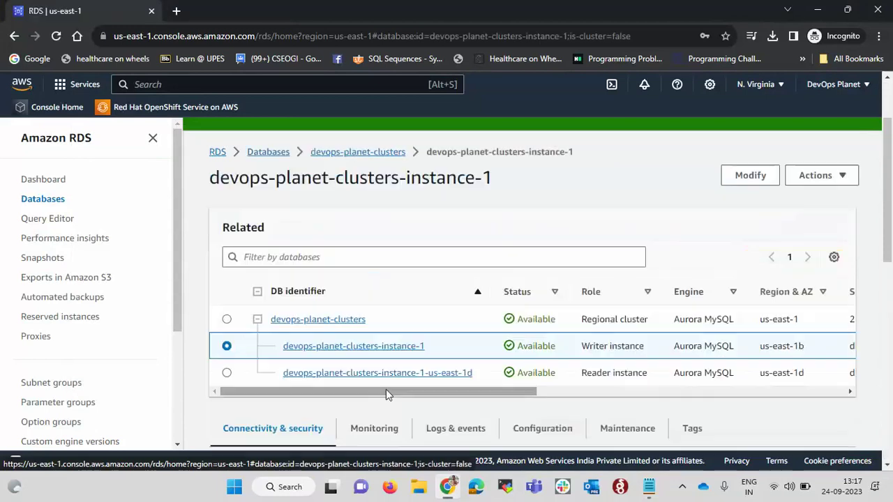
{"action": "scroll", "coordinate": [408, 289], "scroll_direction": "down", "scroll_amount": 3}
{"action": "scroll", "coordinate": [408, 287], "scroll_direction": "down", "scroll_amount": 2}
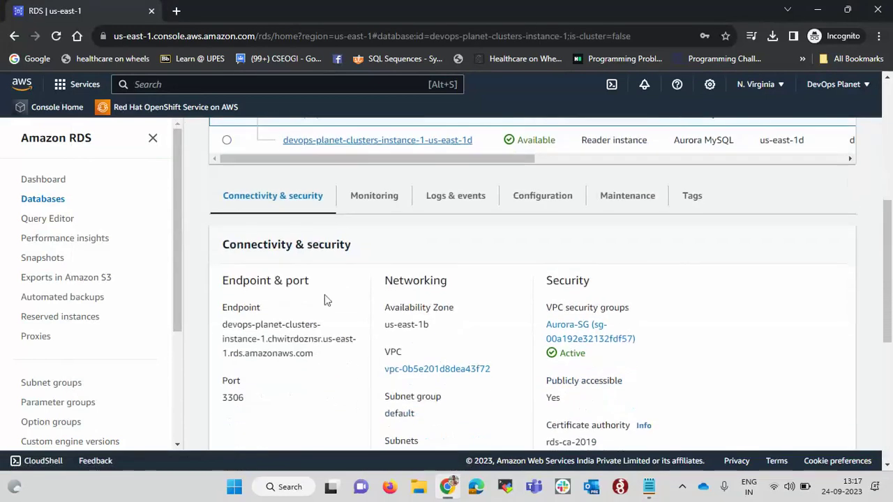
{"action": "left_click_drag", "start_coordinate": [224, 325], "coordinate": [316, 358]}
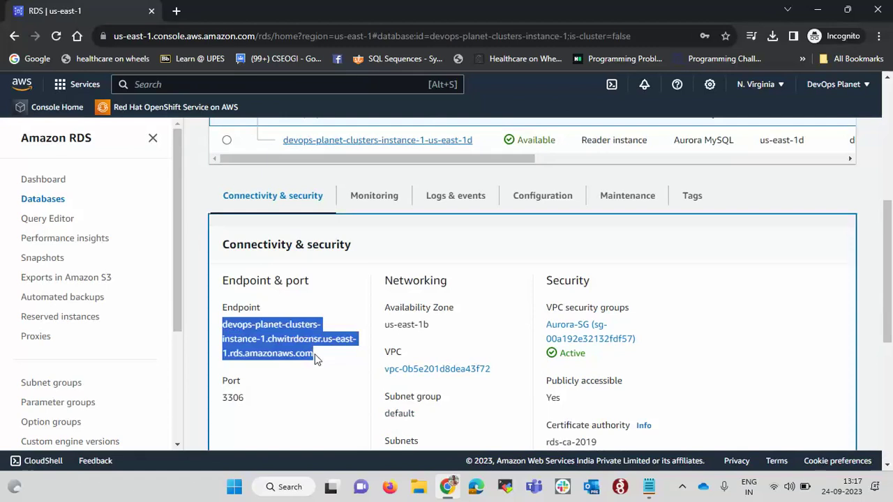
{"action": "key", "text": "alt+Tab"}
{"action": "type", "text": "writer -"}
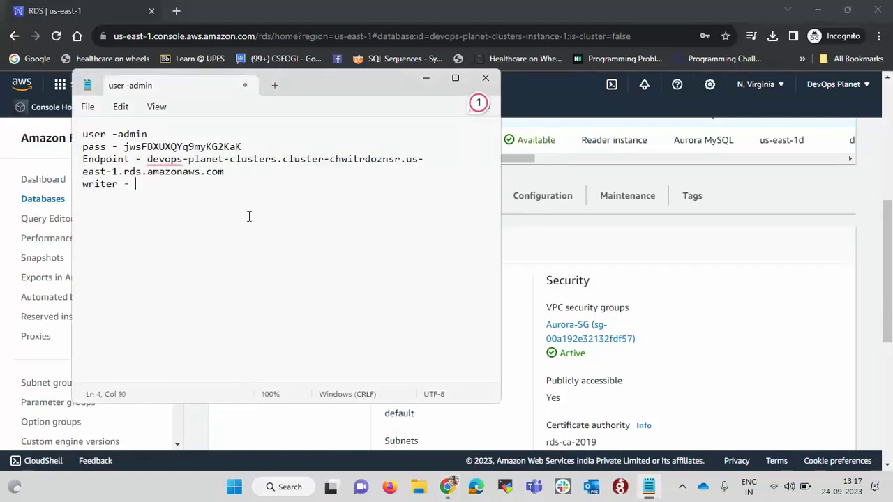
{"action": "key", "text": "ctrl+v"}
{"action": "key", "text": "Return"}
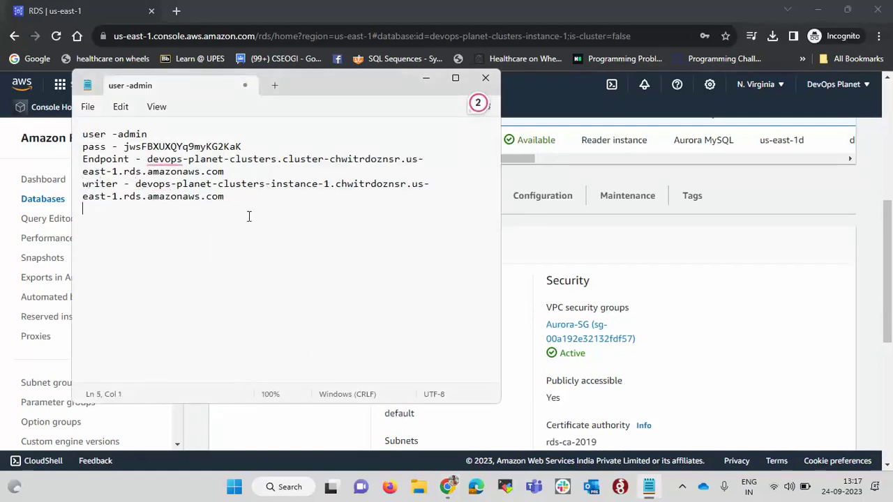
Copy the reader instance's Endpoint and add it to the notes after 'reader -'
{"action": "key", "text": "alt+Tab"}
{"action": "scroll", "coordinate": [363, 219], "scroll_direction": "up", "scroll_amount": 2}
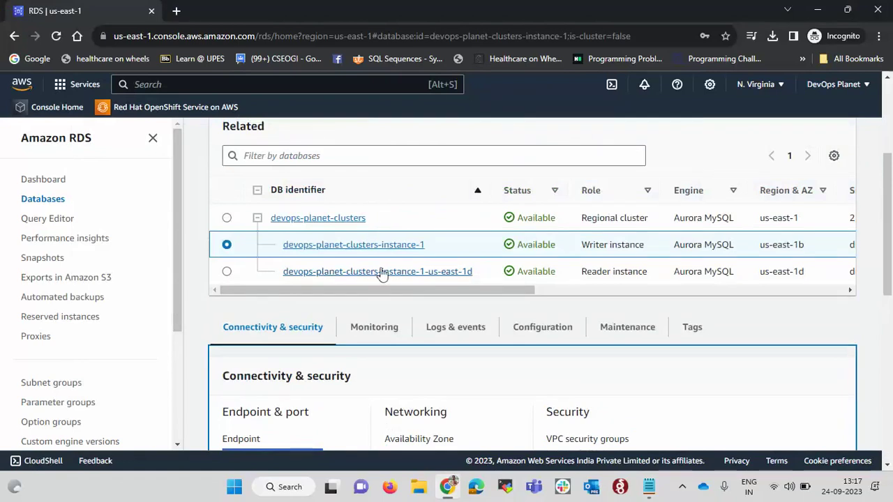
{"action": "left_click", "coordinate": [412, 274]}
{"action": "scroll", "coordinate": [405, 341], "scroll_direction": "down", "scroll_amount": 2}
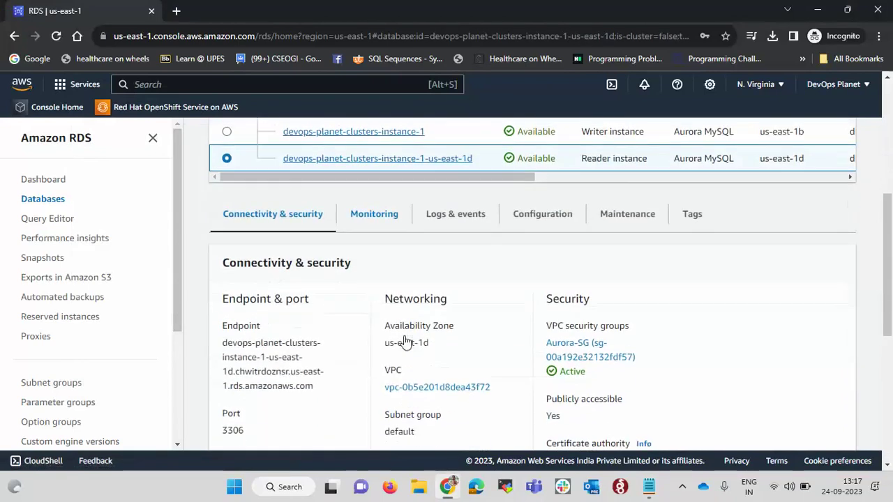
{"action": "left_click_drag", "start_coordinate": [224, 341], "coordinate": [316, 384]}
{"action": "key", "text": "ctrl+c"}
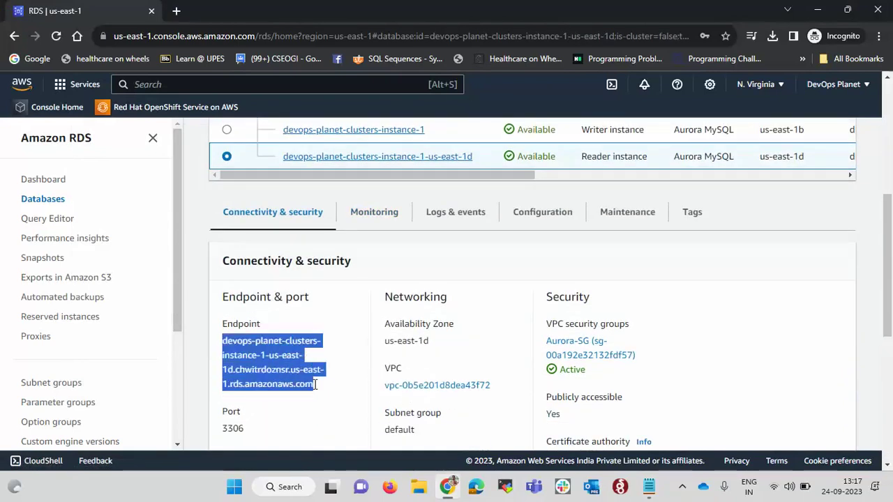
{"action": "key", "text": "alt+Tab"}
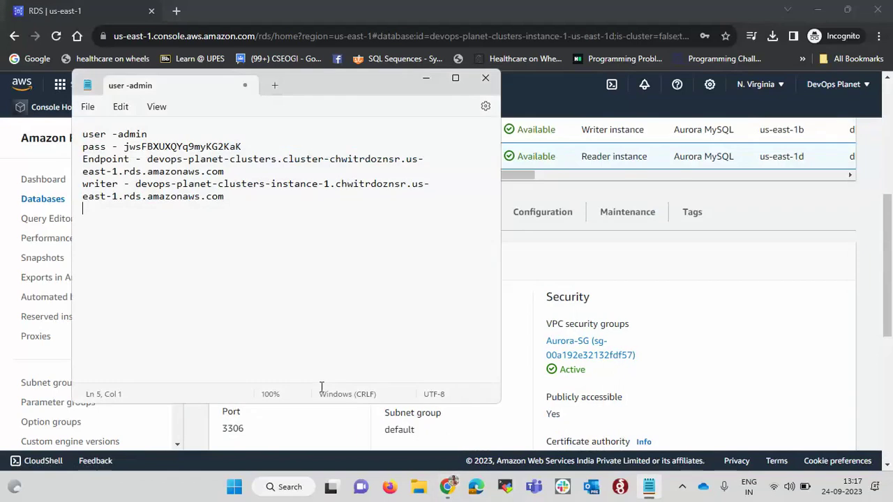
{"action": "type", "text": "reader -"}
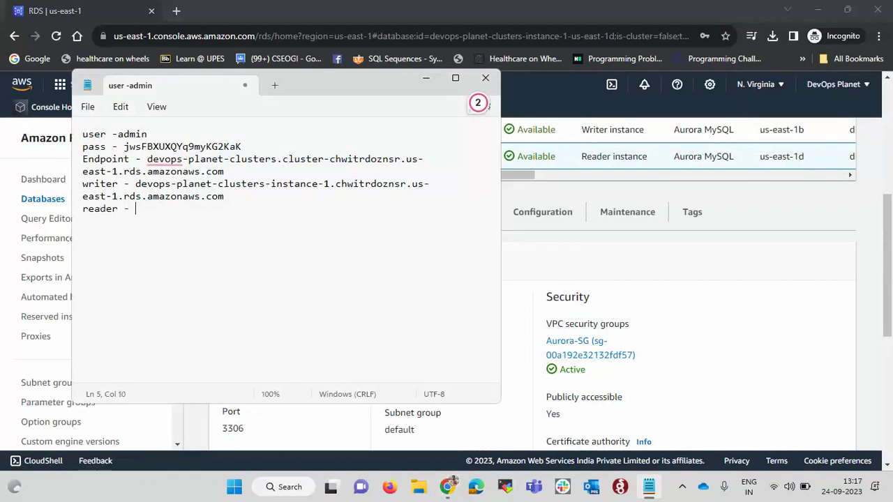
{"action": "key", "text": "ctrl+v"}
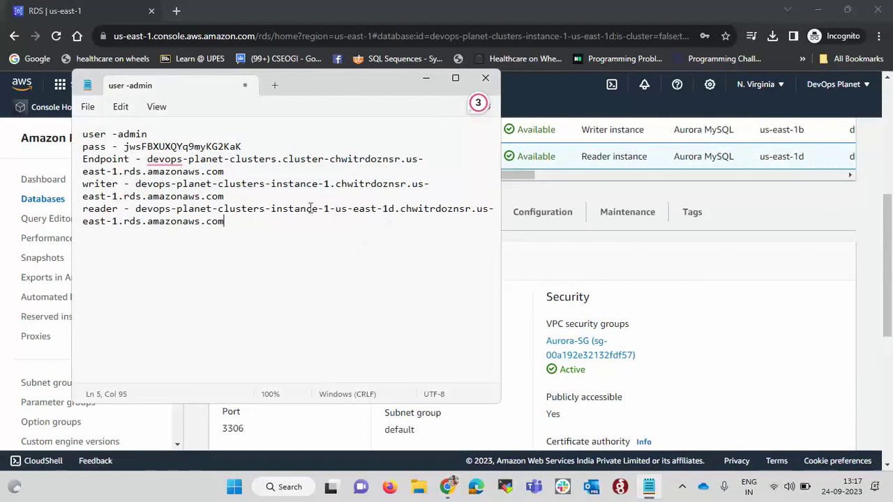
{"action": "left_click_drag", "start_coordinate": [135, 183], "coordinate": [238, 201]}
{"action": "key", "text": "ctrl+c"}
{"action": "left_click", "coordinate": [283, 487]}
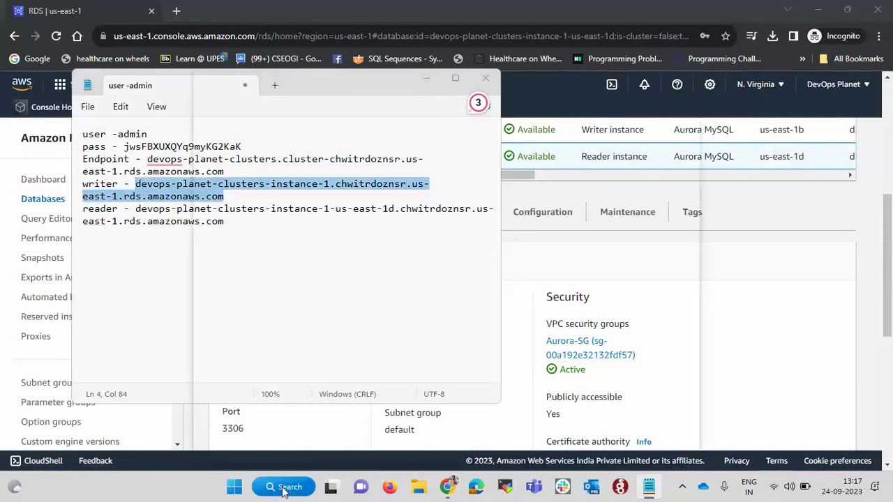
Launch Windows PowerShell and begin the command 'mysql -u admin -p -h'
{"action": "type", "text": "powe"}
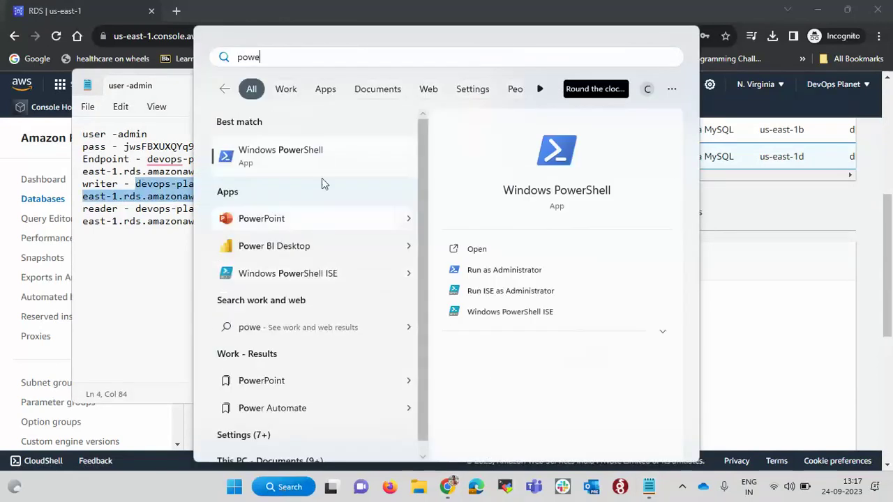
{"action": "left_click", "coordinate": [322, 160]}
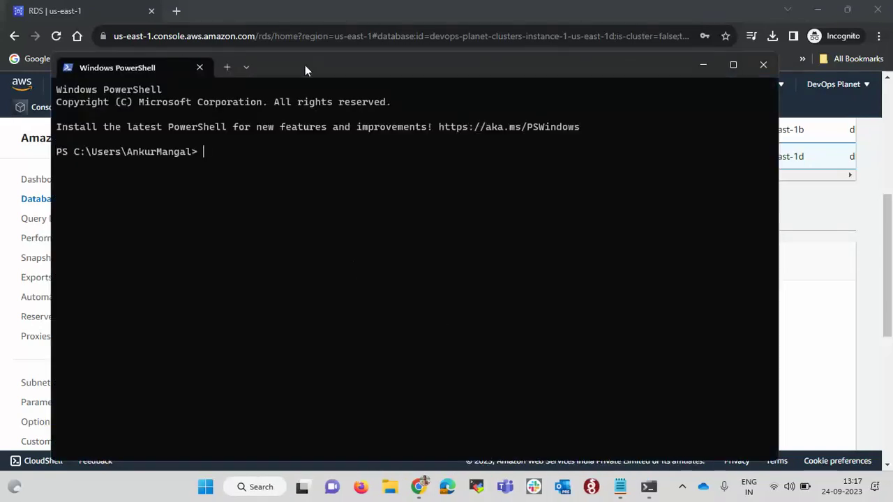
{"action": "left_click_drag", "start_coordinate": [305, 64], "coordinate": [475, 66]}
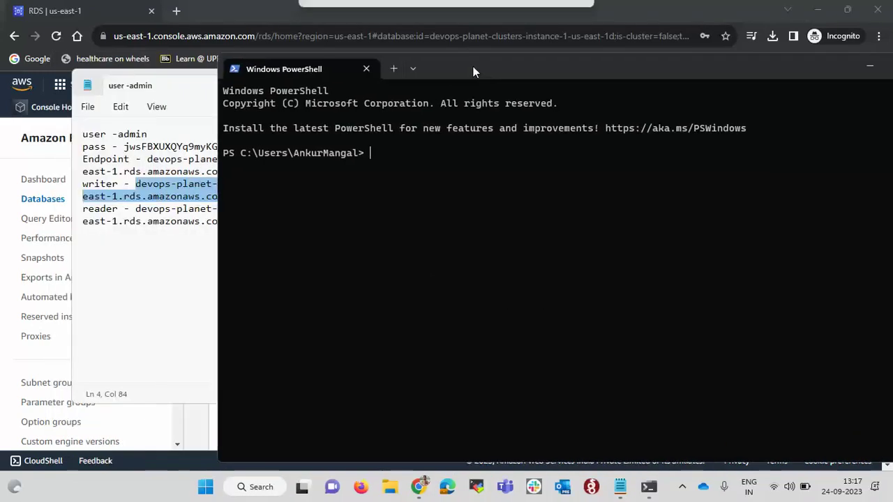
{"action": "type", "text": "mys"}
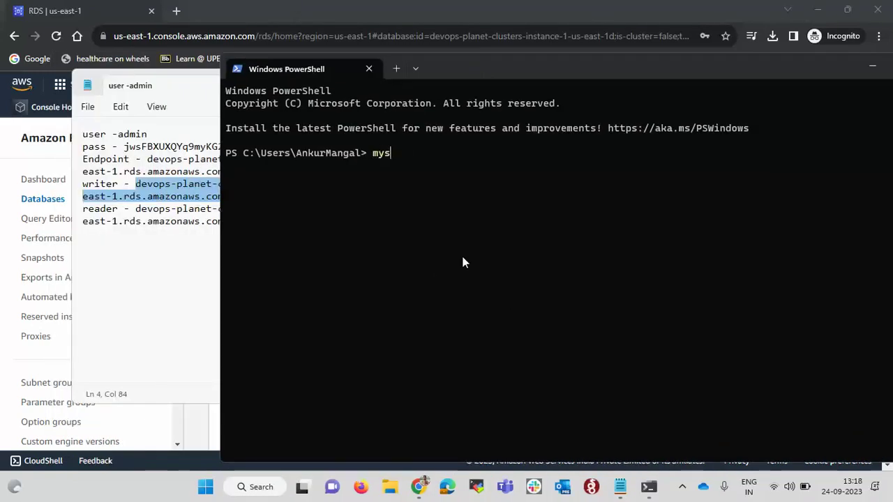
{"action": "type", "text": "ql -u admi"}
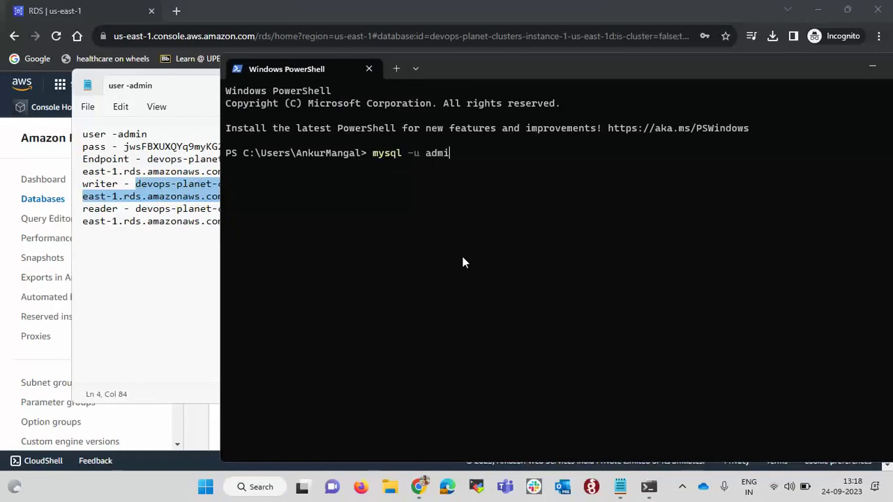
{"action": "type", "text": "n -p -h"}
Paste the writer endpoint from the notes as the mysql host
{"action": "left_click", "coordinate": [147, 232]}
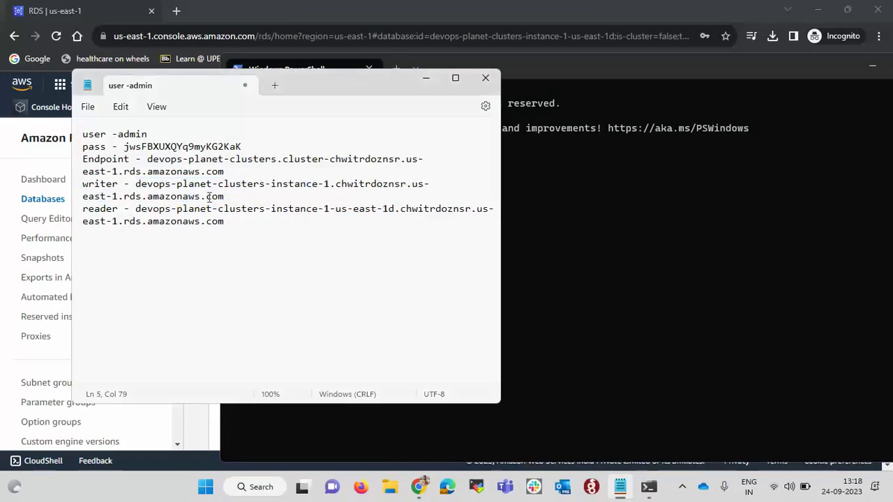
{"action": "left_click_drag", "start_coordinate": [136, 184], "coordinate": [227, 202]}
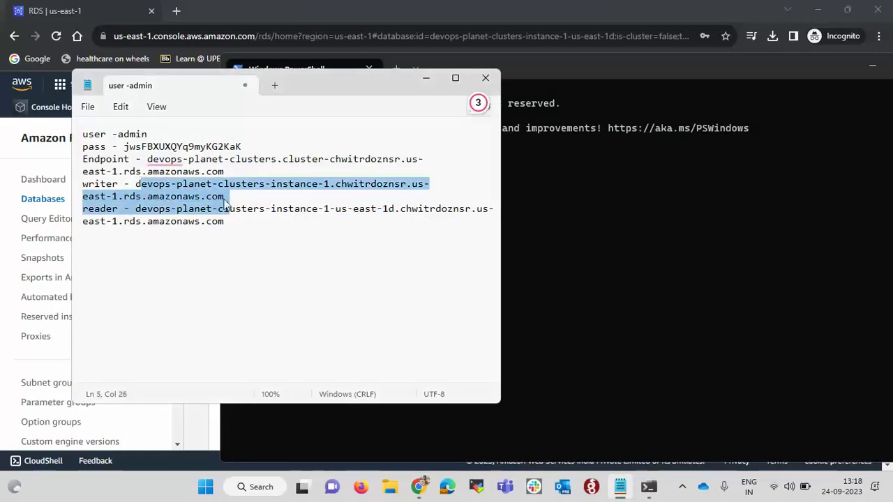
{"action": "left_click", "coordinate": [224, 199]}
{"action": "left_click_drag", "start_coordinate": [136, 183], "coordinate": [226, 200]}
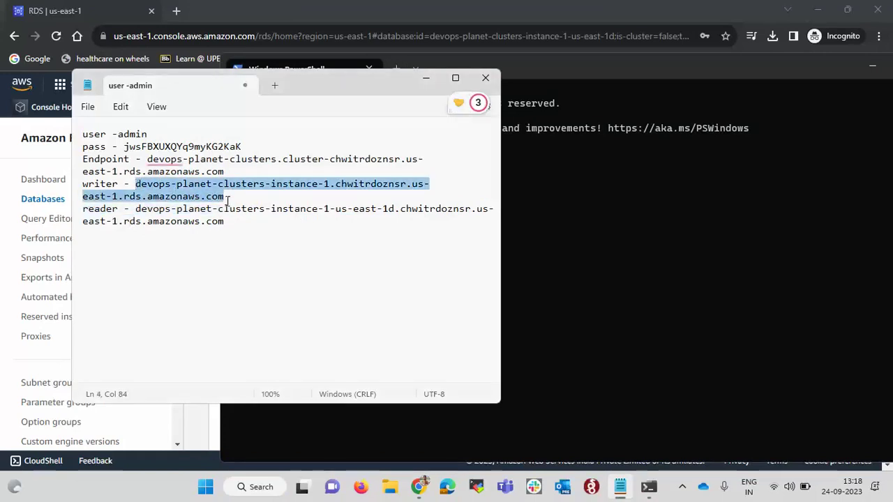
{"action": "key", "text": "alt+Tab"}
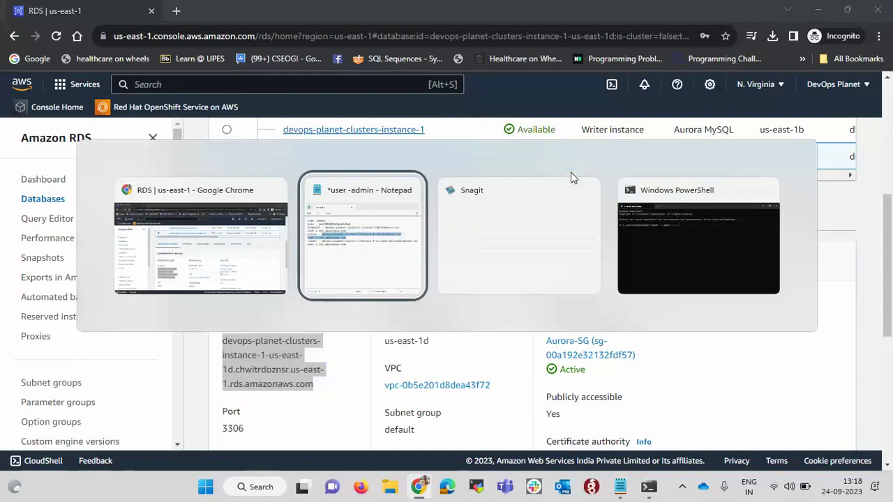
{"action": "key", "text": "ctrl+v"}
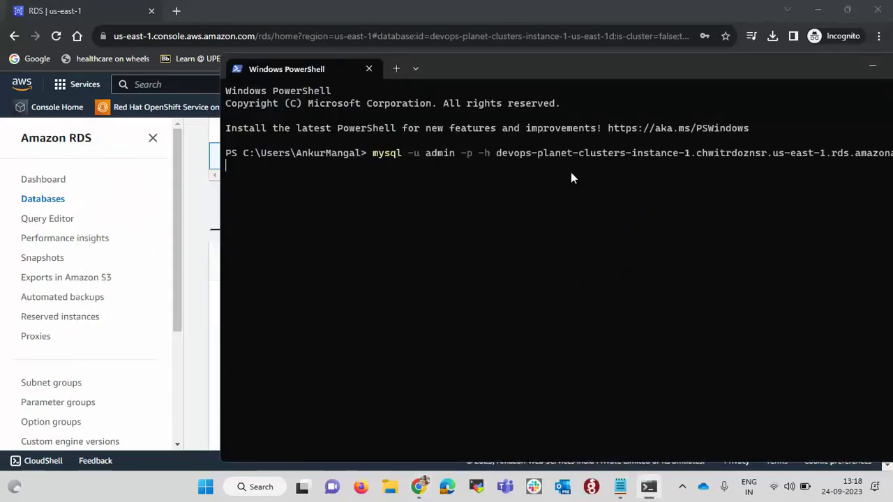
Enter the account password at the prompt; the connection fails with ERROR 2003 on port 3306
{"action": "key", "text": "alt+Tab"}
{"action": "key", "text": "Tab"}
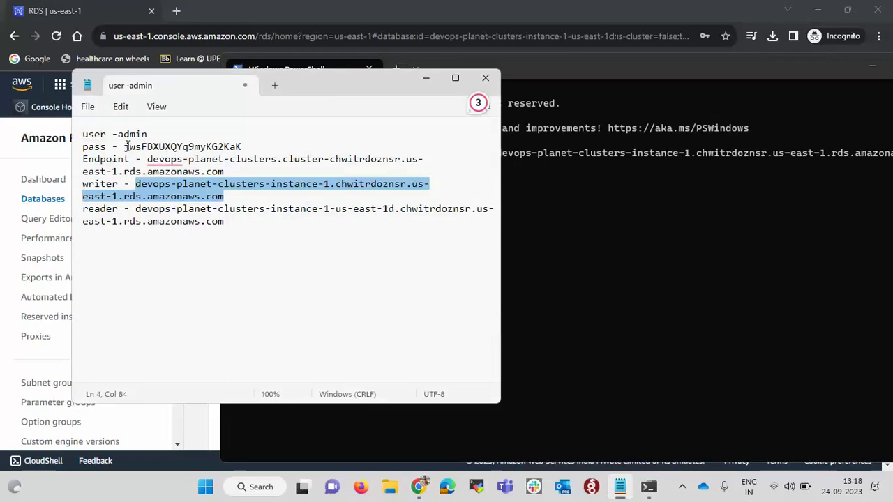
{"action": "left_click_drag", "start_coordinate": [124, 147], "coordinate": [202, 151]}
{"action": "key", "text": "ctrl+c"}
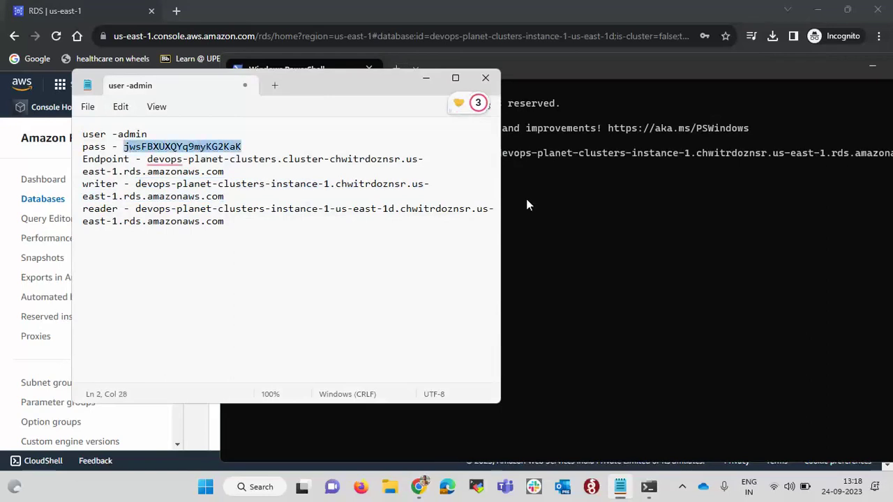
{"action": "key", "text": "alt+Tab"}
{"action": "key", "text": "ctrl+v"}
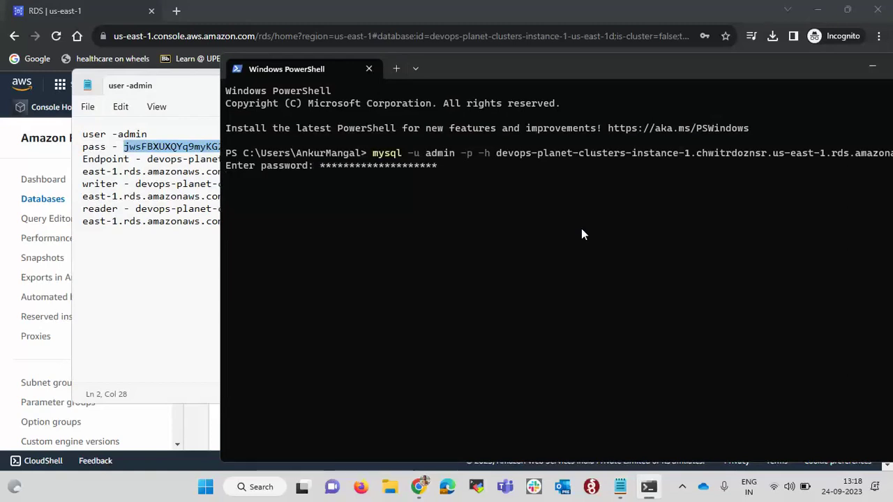
{"action": "left_click_drag", "start_coordinate": [630, 68], "coordinate": [568, 61]}
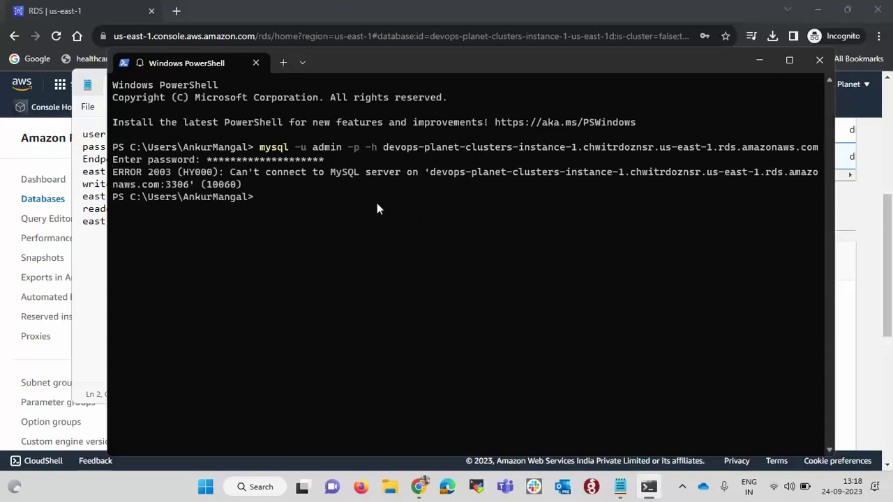
Search 'vpc' in the console search bar and open the VPC dashboard in a new tab
{"action": "left_click", "coordinate": [843, 205]}
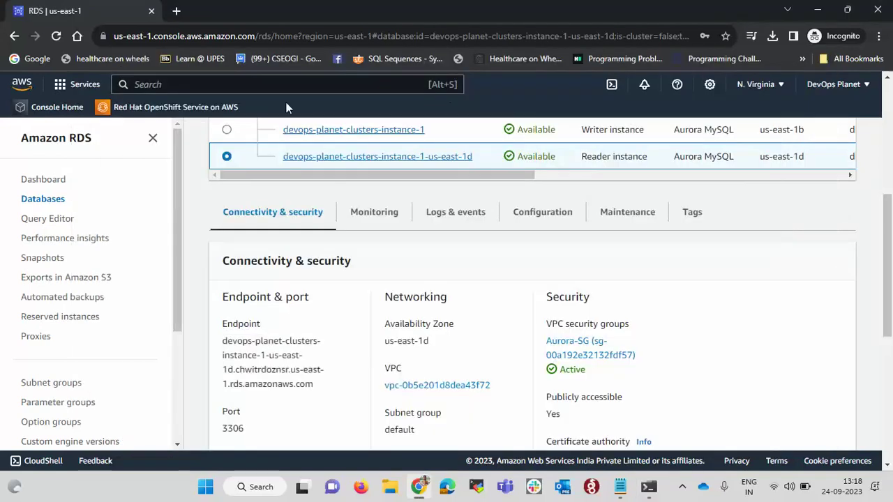
{"action": "left_click", "coordinate": [243, 83]}
{"action": "type", "text": "vpc"}
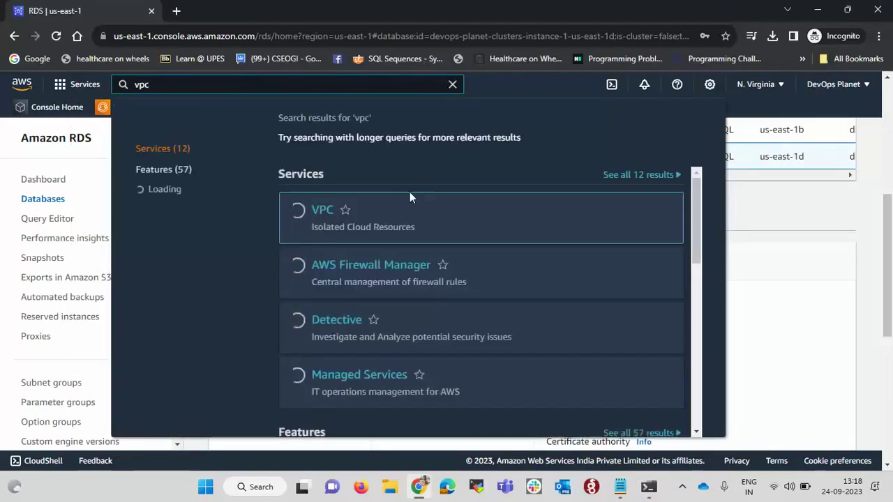
{"action": "middle_click", "coordinate": [314, 213]}
{"action": "left_click", "coordinate": [236, 8]}
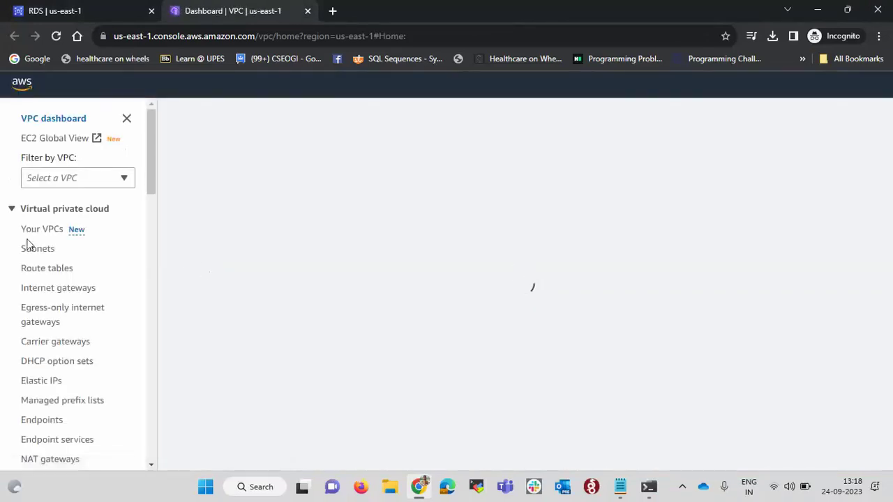
{"action": "scroll", "coordinate": [54, 400], "scroll_direction": "down", "scroll_amount": 3}
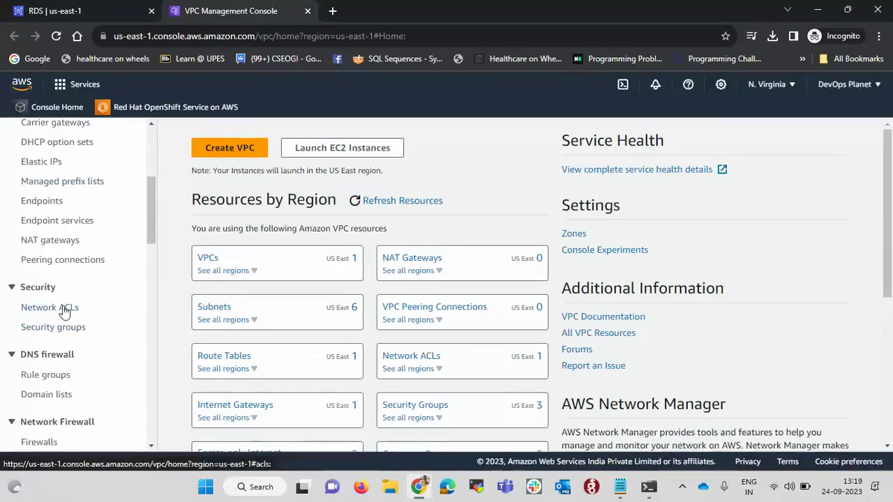
Change Aurora-SG's MySQL/Aurora inbound rule source to Anywhere-IPv4 (0.0.0.0/0) and save the rules
{"action": "left_click", "coordinate": [51, 329]}
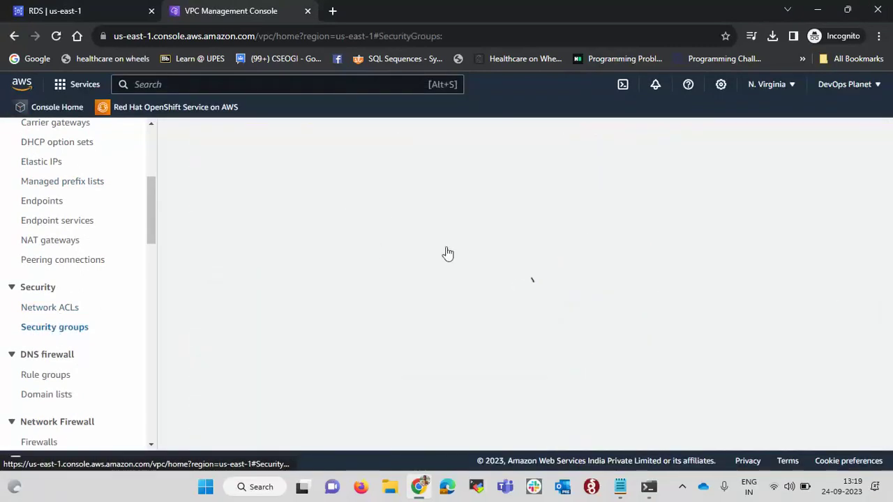
{"action": "left_click_drag", "start_coordinate": [462, 262], "coordinate": [508, 264]}
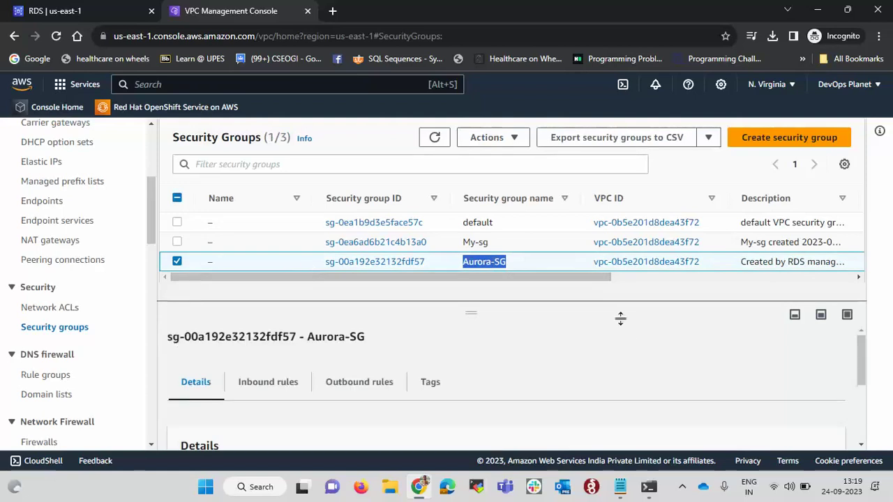
{"action": "scroll", "coordinate": [629, 333], "scroll_direction": "down", "scroll_amount": 1}
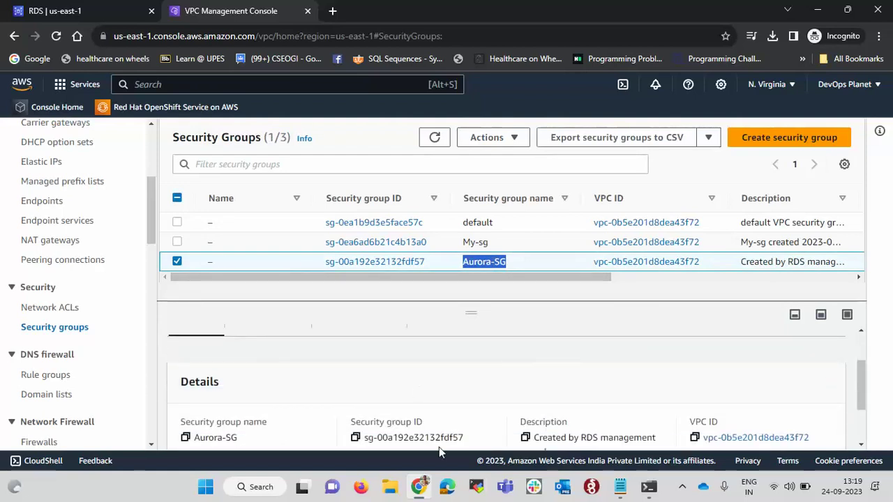
{"action": "scroll", "coordinate": [439, 450], "scroll_direction": "up", "scroll_amount": 1}
{"action": "left_click", "coordinate": [272, 354]}
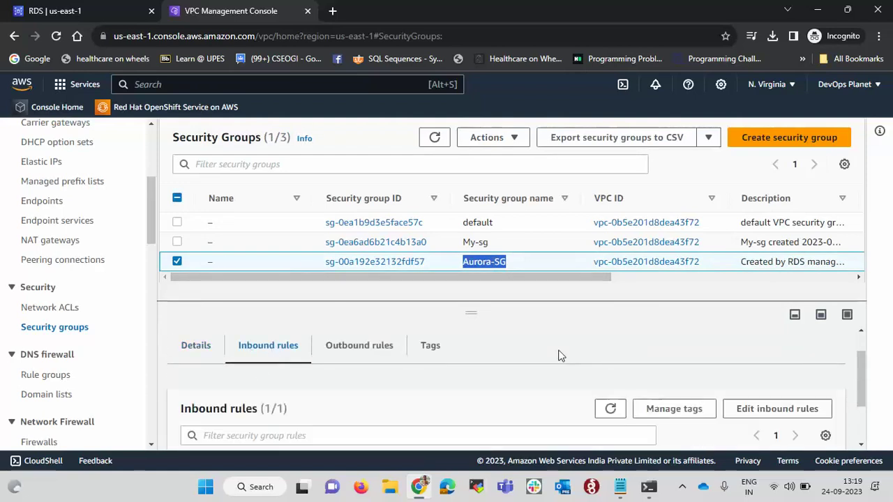
{"action": "scroll", "coordinate": [558, 356], "scroll_direction": "down", "scroll_amount": 1}
{"action": "left_click", "coordinate": [774, 345]}
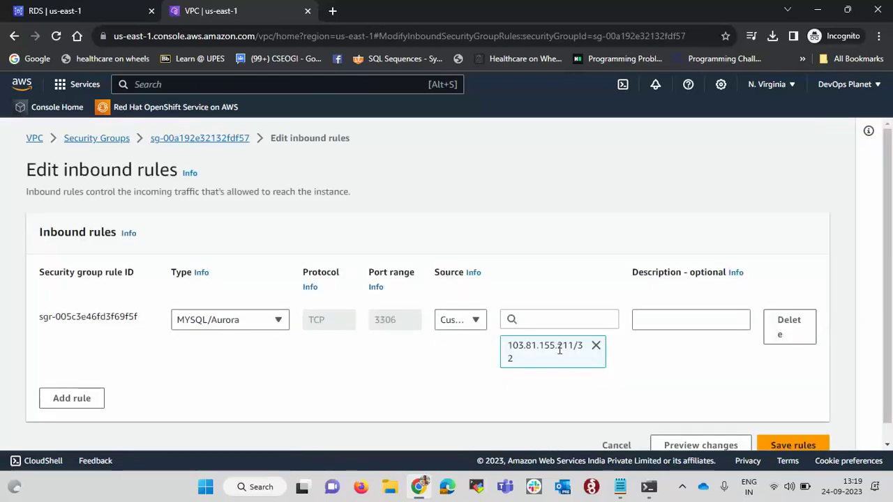
{"action": "left_click", "coordinate": [475, 320]}
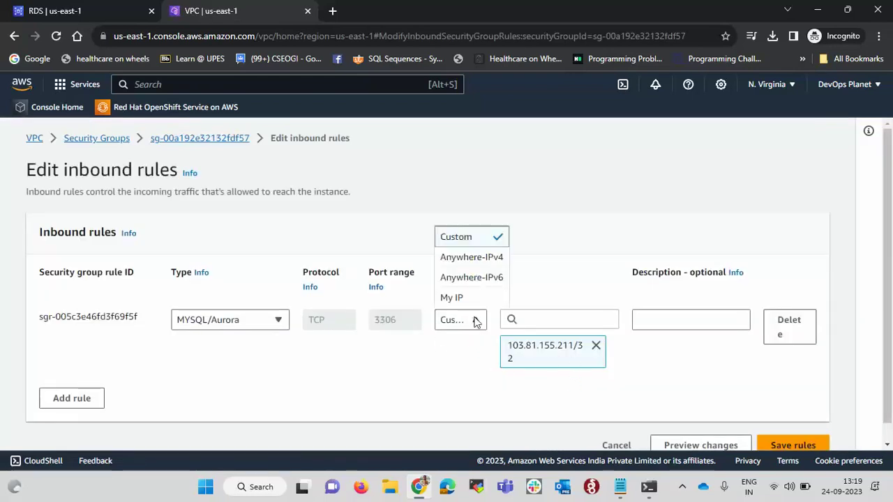
{"action": "left_click", "coordinate": [474, 259]}
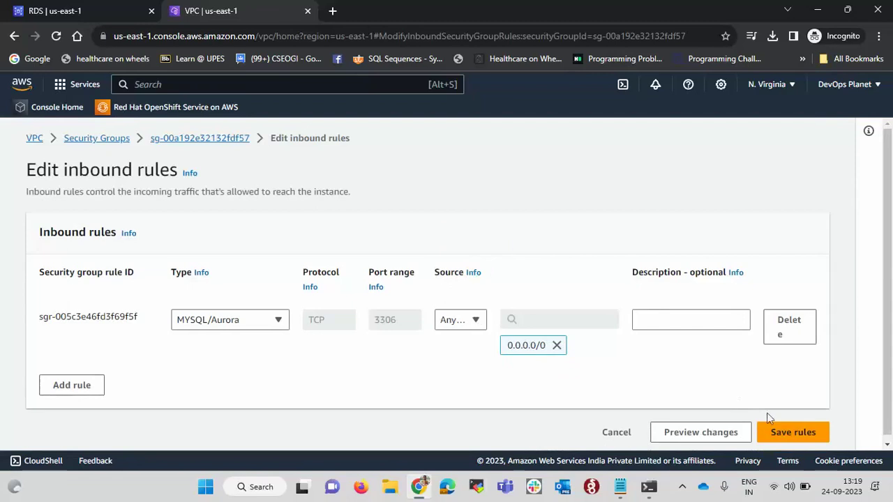
{"action": "left_click", "coordinate": [782, 428]}
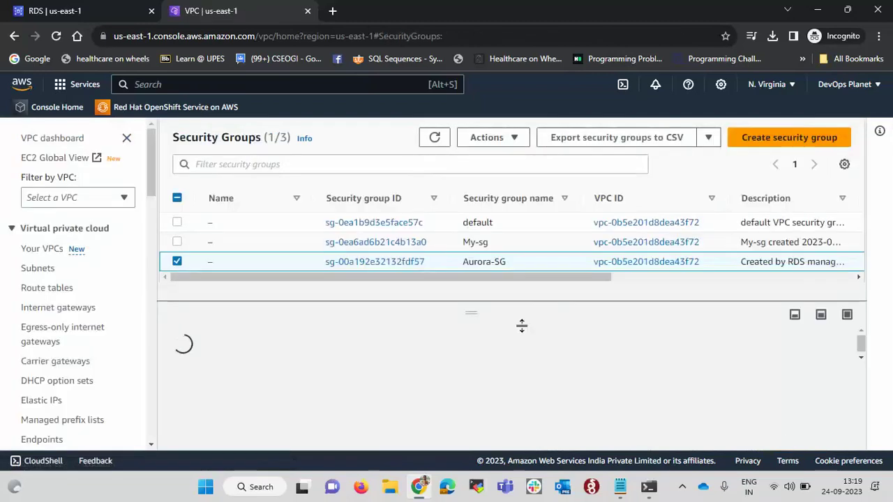
Rerun the mysql connection to the writer endpoint and log in with the account password
{"action": "key", "text": "alt+Tab"}
{"action": "key", "text": "Up"}
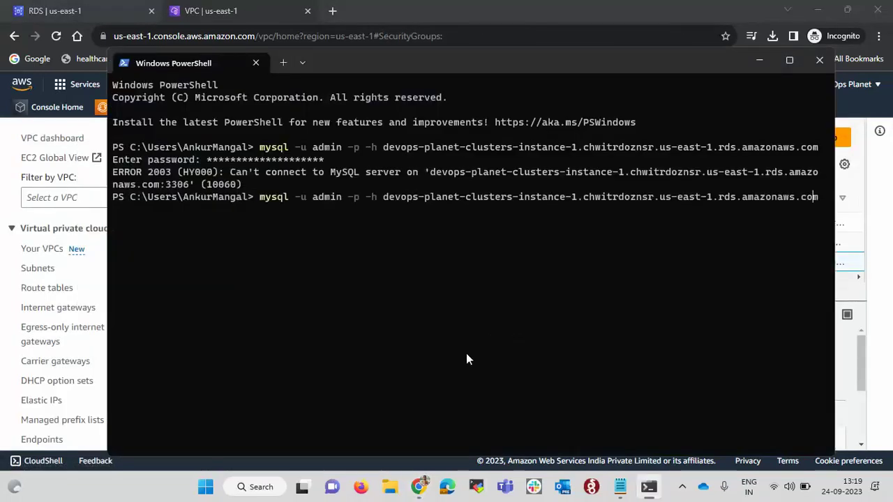
{"action": "key", "text": "Return"}
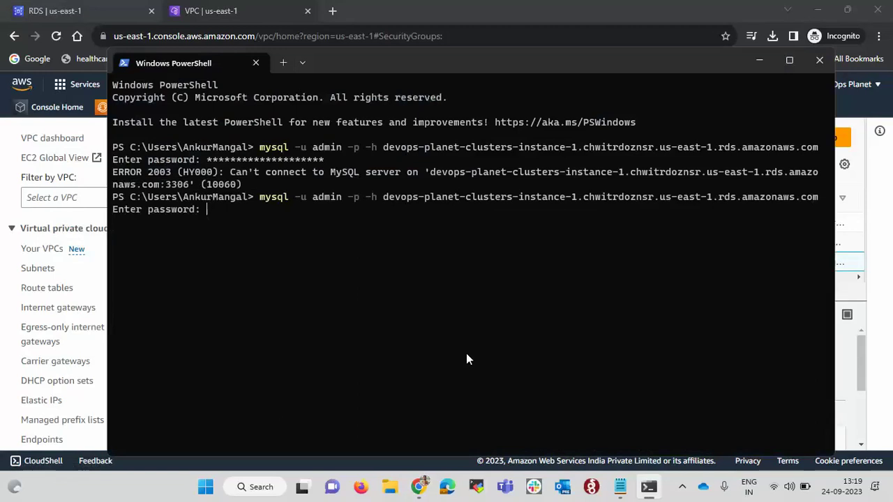
{"action": "key", "text": "alt+Tab"}
{"action": "key", "text": "alt+Tab"}
{"action": "key", "text": "alt+Tab"}
{"action": "key", "text": "alt+shift+Tab"}
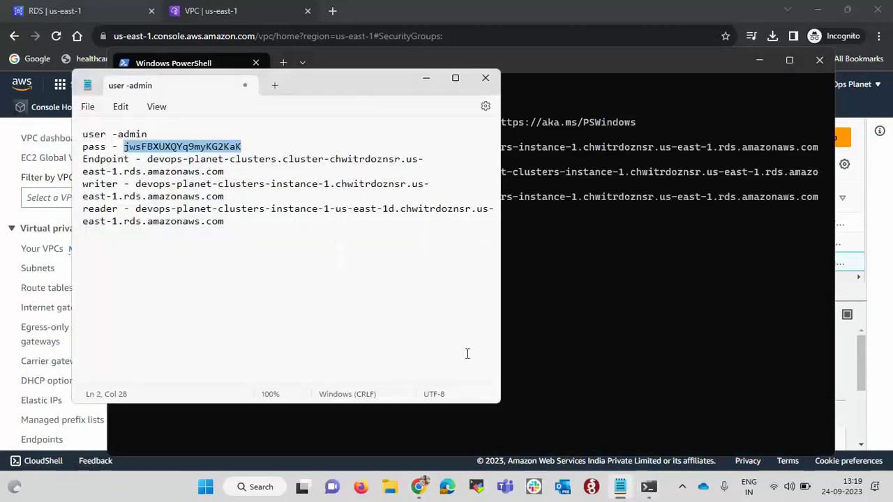
{"action": "key", "text": "alt+Tab"}
{"action": "key", "text": "ctrl+v"}
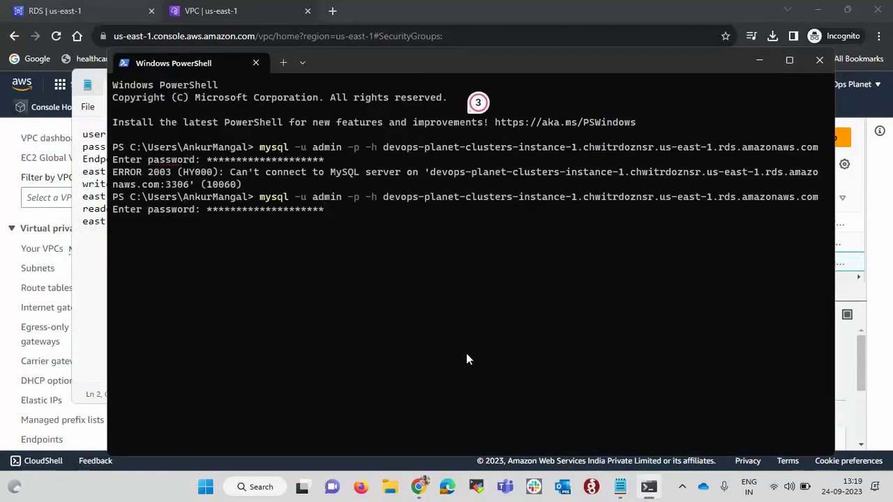
{"action": "key", "text": "Return"}
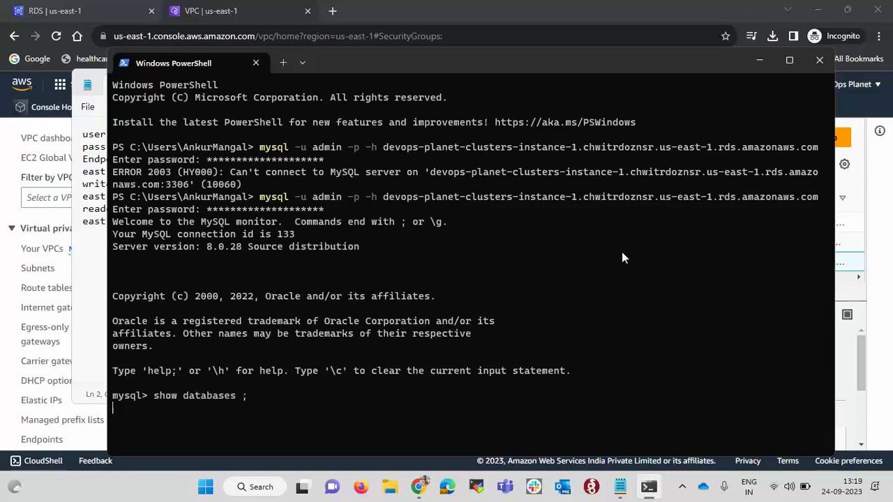
Create the testdb database, confirm it in the database list, and exit mysql
{"action": "type", "text": "c"}
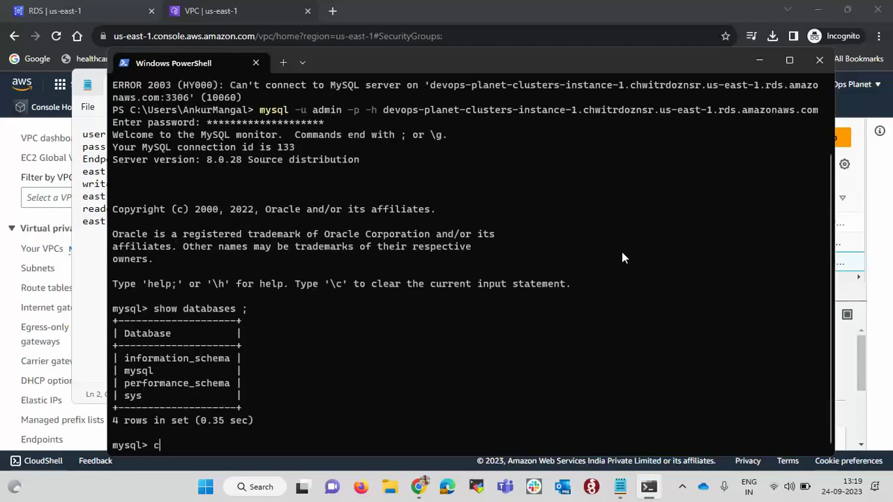
{"action": "type", "text": "reate data"}
{"action": "type", "text": "base "}
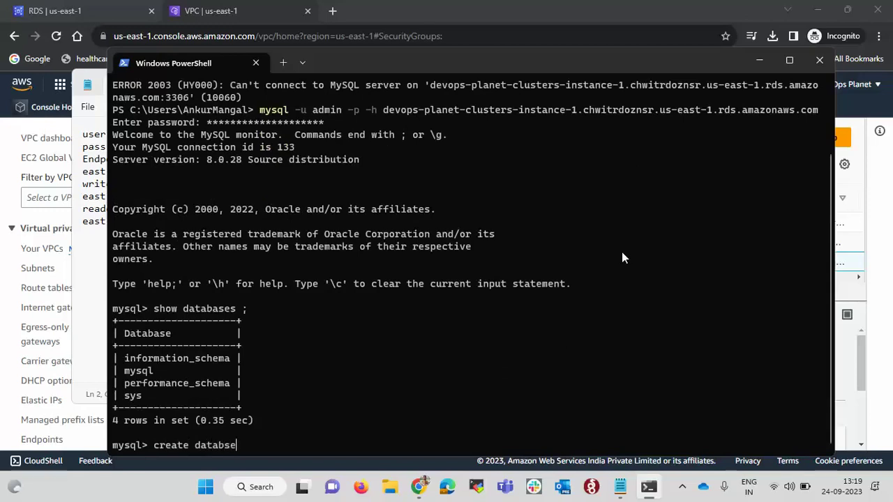
{"action": "type", "text": "testdb"}
{"action": "key", "text": "Return"}
{"action": "key", "text": "Up"}
{"action": "key", "text": "Up"}
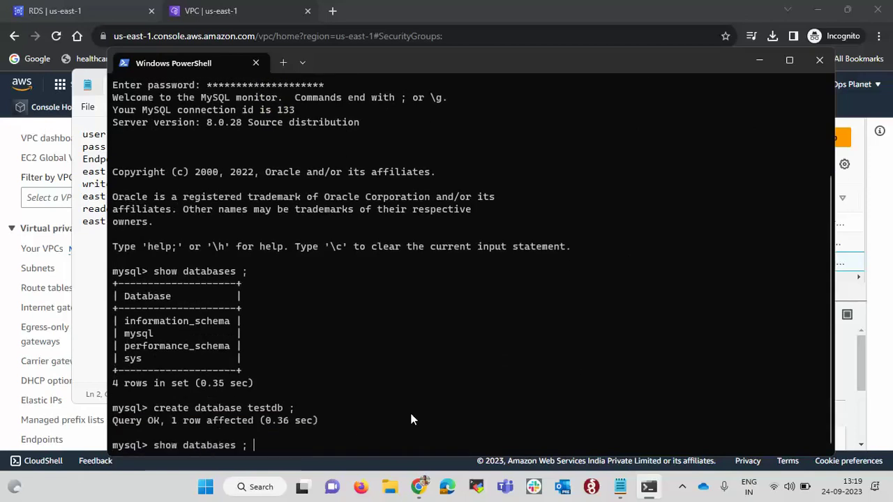
{"action": "key", "text": "Return"}
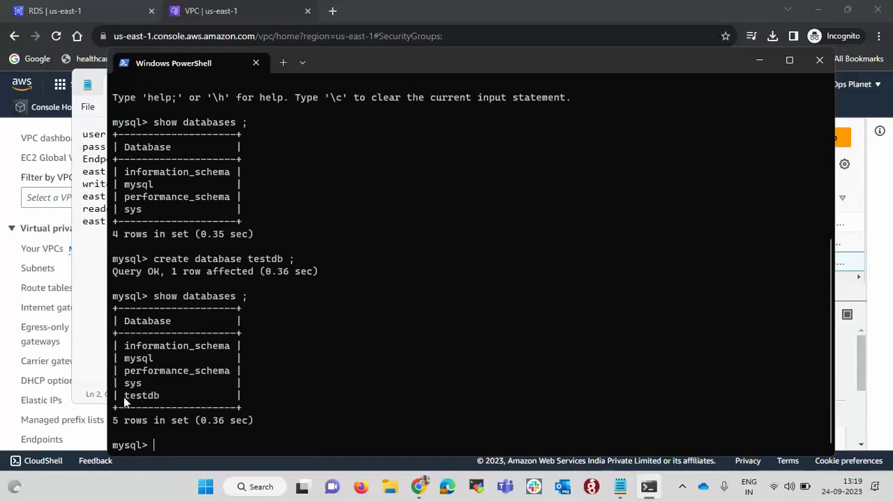
{"action": "left_click_drag", "start_coordinate": [124, 397], "coordinate": [163, 396]}
{"action": "left_click", "coordinate": [408, 352]}
{"action": "type", "text": "exit"}
{"action": "key", "text": "Return"}
{"action": "key", "text": "Up"}
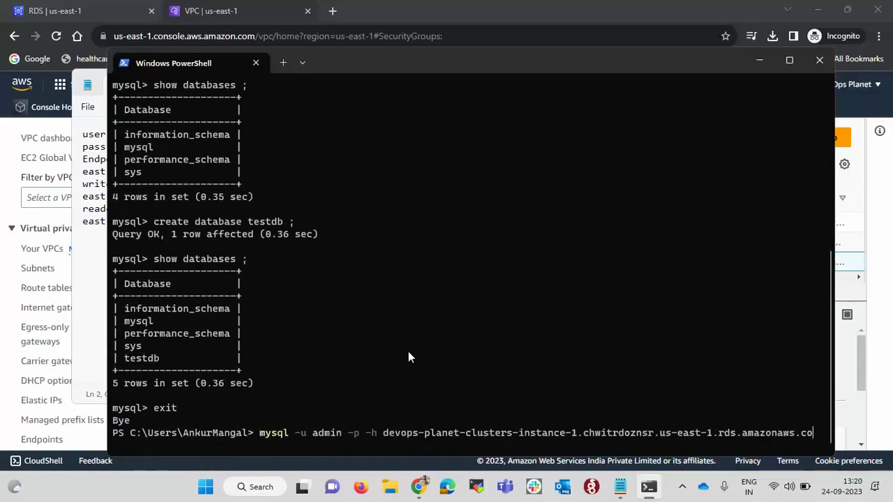
Swap the mysql command's host for the reader endpoint from the notes and run it
{"action": "key", "text": "BackSpace"}
{"action": "key", "text": "BackSpace"}
{"action": "key", "text": "BackSpace"}
{"action": "key", "text": "BackSpace"}
{"action": "key", "text": "BackSpace"}
{"action": "key", "text": "BackSpace"}
{"action": "key", "text": "BackSpace"}
{"action": "key", "text": "BackSpace"}
{"action": "key", "text": "BackSpace"}
{"action": "key", "text": "BackSpace"}
{"action": "key", "text": "BackSpace"}
{"action": "key", "text": "BackSpace"}
{"action": "key", "text": "BackSpace"}
{"action": "key", "text": "BackSpace"}
{"action": "key", "text": "BackSpace"}
{"action": "key", "text": "BackSpace"}
{"action": "key", "text": "BackSpace"}
{"action": "key", "text": "BackSpace"}
{"action": "key", "text": "BackSpace"}
{"action": "key", "text": "BackSpace"}
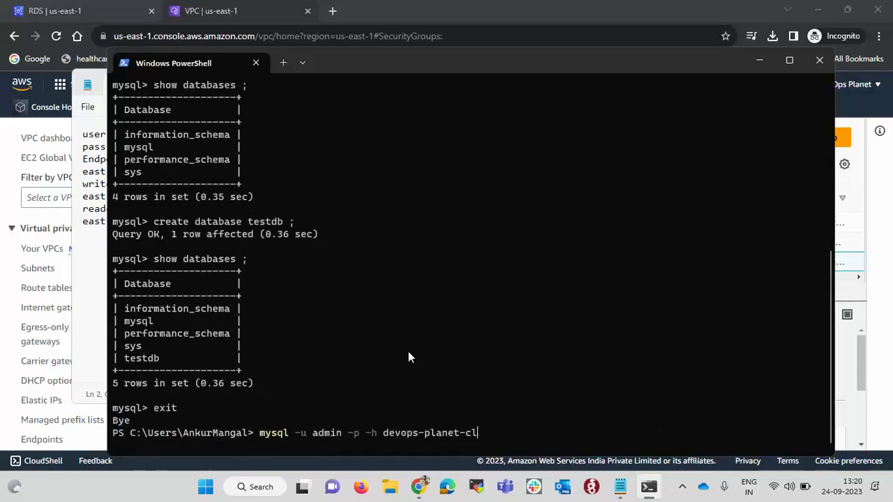
{"action": "key", "text": "BackSpace"}
{"action": "key", "text": "BackSpace"}
{"action": "key", "text": "BackSpace"}
{"action": "key", "text": "BackSpace"}
{"action": "key", "text": "BackSpace"}
{"action": "key", "text": "BackSpace"}
{"action": "key", "text": "BackSpace"}
{"action": "key", "text": "BackSpace"}
{"action": "key", "text": "BackSpace"}
{"action": "key", "text": "BackSpace"}
{"action": "key", "text": "BackSpace"}
{"action": "key", "text": "BackSpace"}
{"action": "key", "text": "BackSpace"}
{"action": "key", "text": "BackSpace"}
{"action": "key", "text": "BackSpace"}
{"action": "key", "text": "BackSpace"}
{"action": "key", "text": "alt+Tab"}
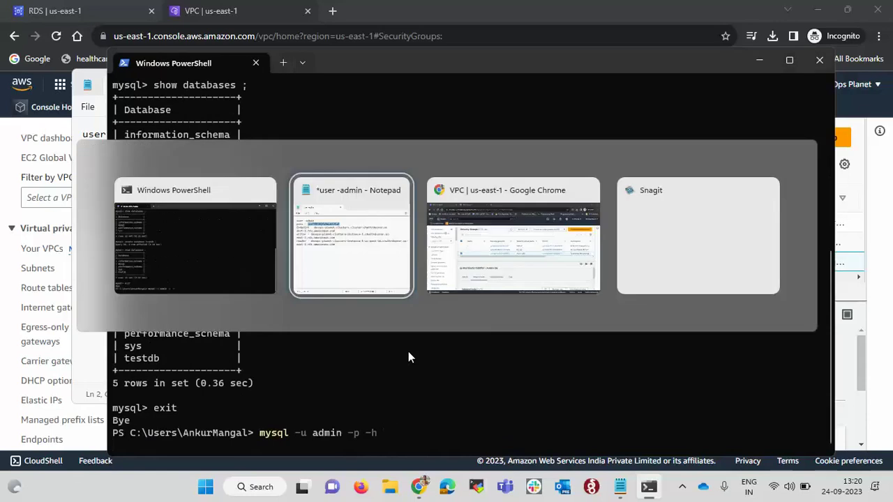
{"action": "left_click_drag", "start_coordinate": [136, 209], "coordinate": [224, 224]}
{"action": "key", "text": "ctrl+c"}
{"action": "key", "text": "alt+Tab"}
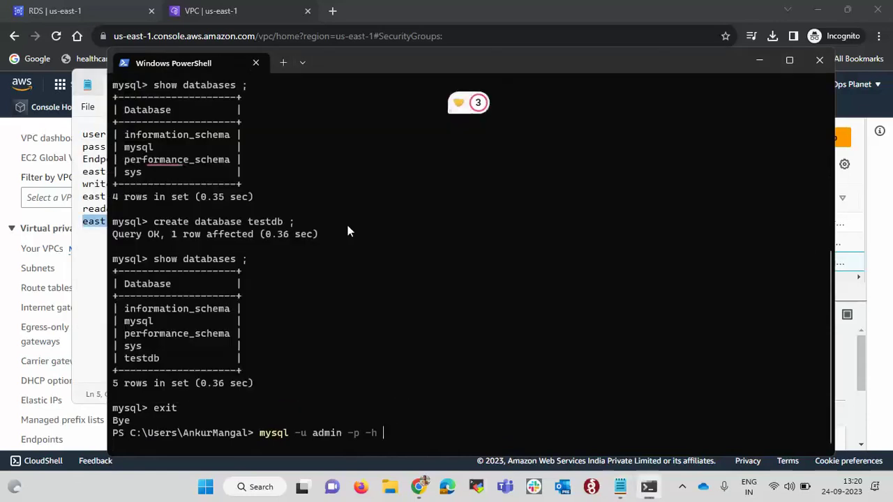
{"action": "key", "text": "ctrl+v"}
{"action": "key", "text": "Return"}
Log in with the account password and run 'show databases;' on the reader
{"action": "key", "text": "alt+Tab"}
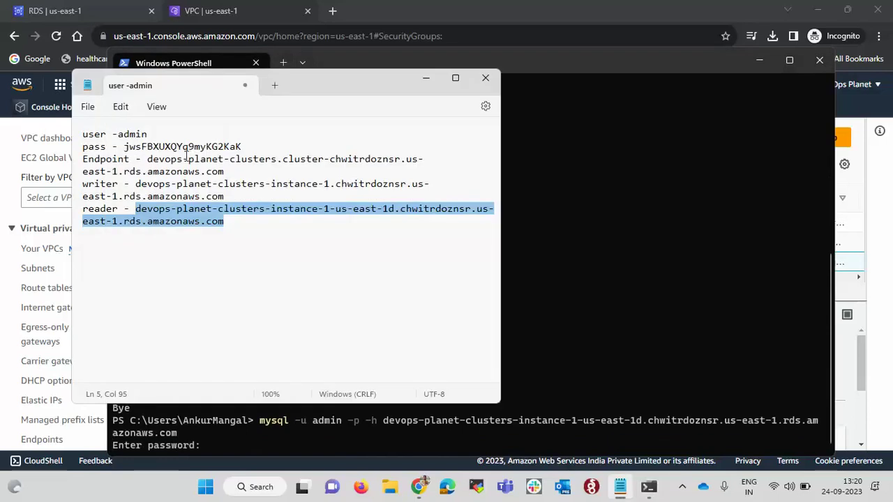
{"action": "double_click", "coordinate": [183, 147]}
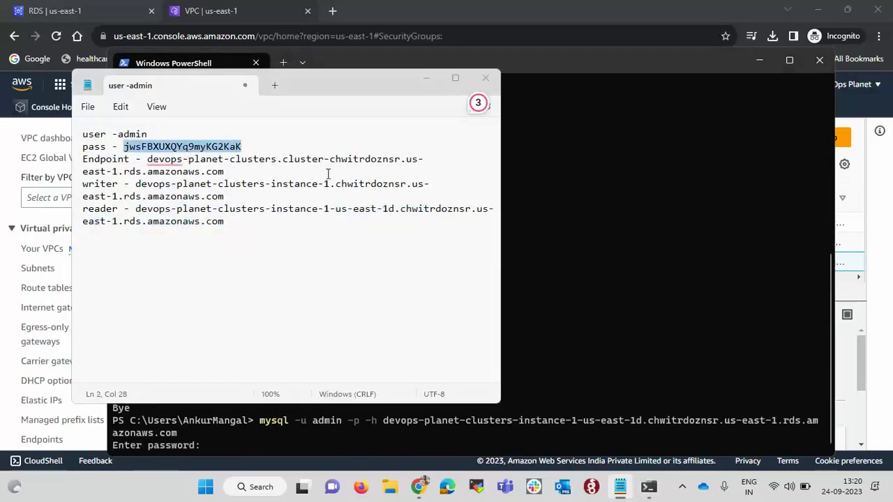
{"action": "key", "text": "ctrl+c"}
{"action": "key", "text": "alt+Tab"}
{"action": "key", "text": "ctrl+v"}
{"action": "key", "text": "Return"}
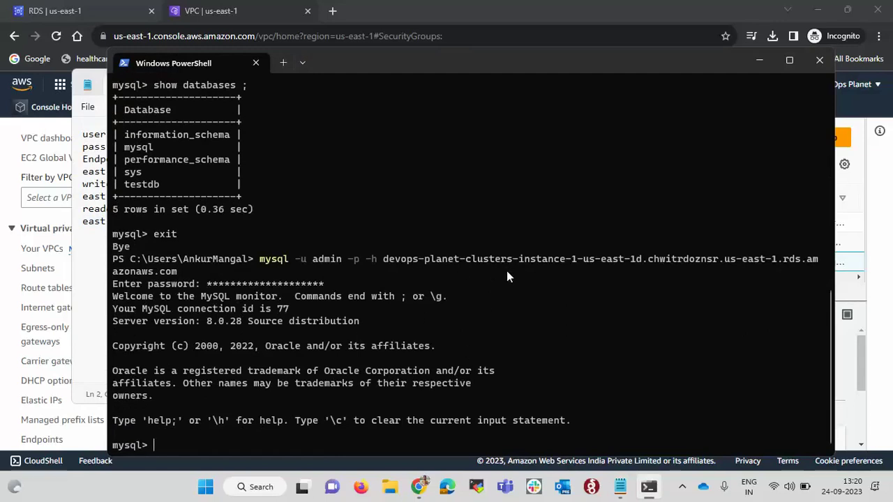
{"action": "type", "text": "show dt"}
{"action": "key", "text": "BackSpace"}
{"action": "type", "text": "ata"}
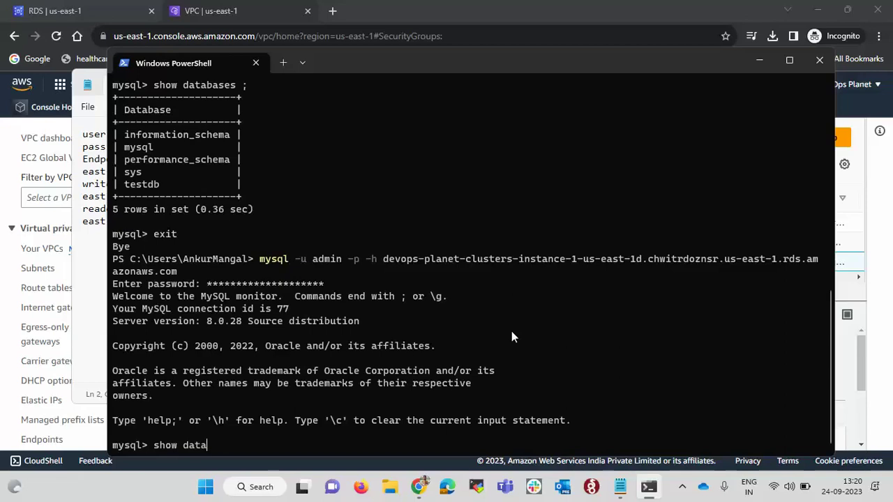
{"action": "type", "text": "bases ;"}
{"action": "key", "text": "Return"}
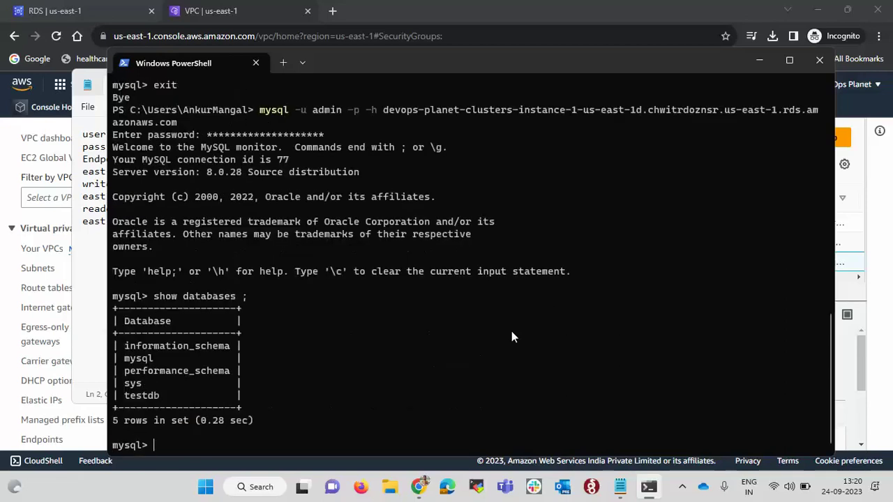
Run 'create database example;' on the reader, get ERROR 1836 read-only mode, and re-list databases
{"action": "left_click_drag", "start_coordinate": [124, 395], "coordinate": [154, 399]}
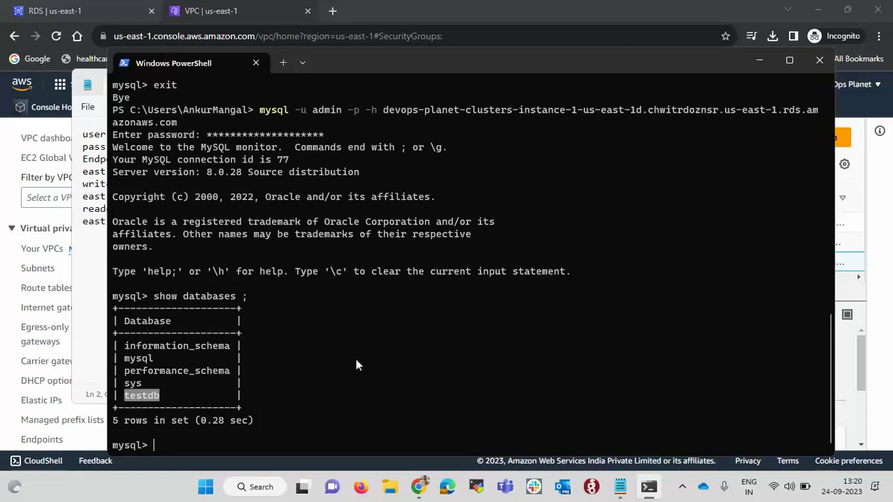
{"action": "type", "text": "s"}
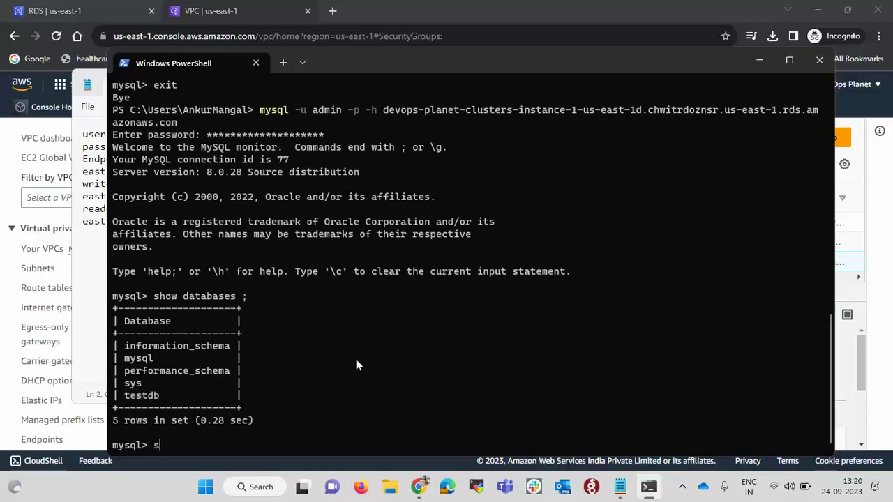
{"action": "type", "text": "how cre"}
{"action": "key", "text": "BackSpace"}
{"action": "key", "text": "BackSpace"}
{"action": "key", "text": "BackSpace"}
{"action": "key", "text": "BackSpace"}
{"action": "key", "text": "BackSpace"}
{"action": "key", "text": "BackSpace"}
{"action": "key", "text": "BackSpace"}
{"action": "key", "text": "BackSpace"}
{"action": "type", "text": "create database"}
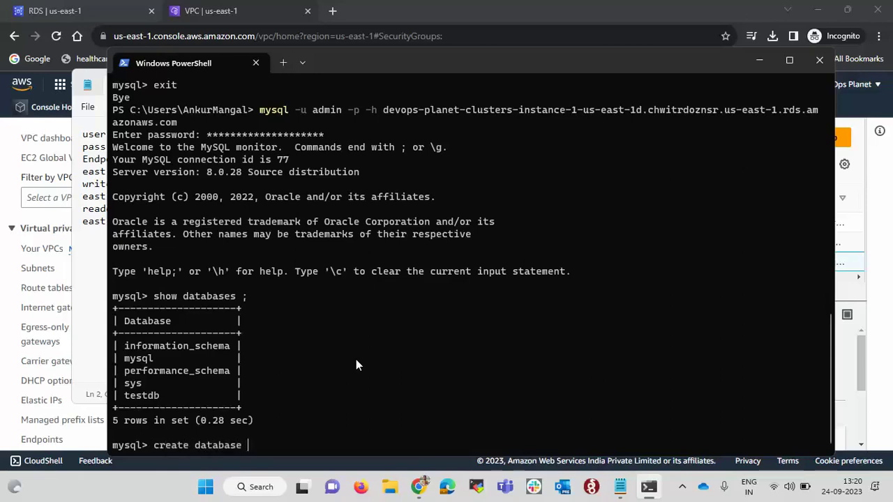
{"action": "key", "text": "BackSpace"}
{"action": "key", "text": "BackSpace"}
{"action": "type", "text": "e example ;"}
{"action": "key", "text": "Return"}
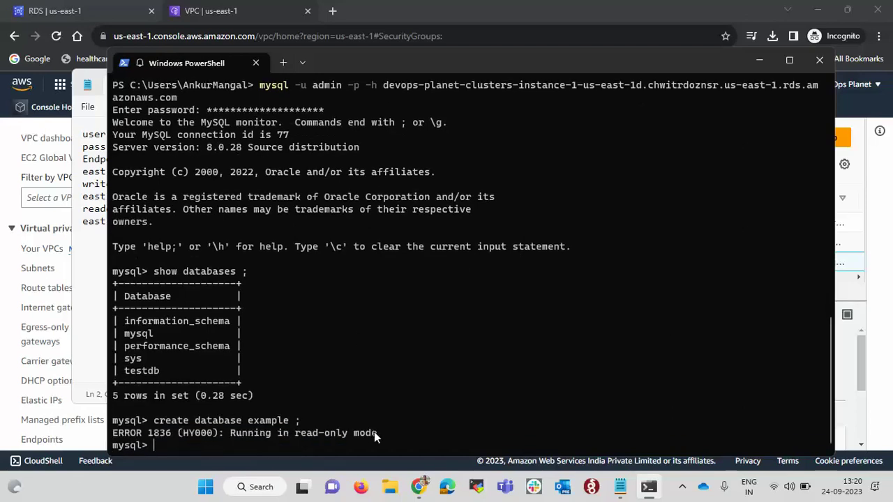
{"action": "left_click_drag", "start_coordinate": [374, 432], "coordinate": [110, 434]}
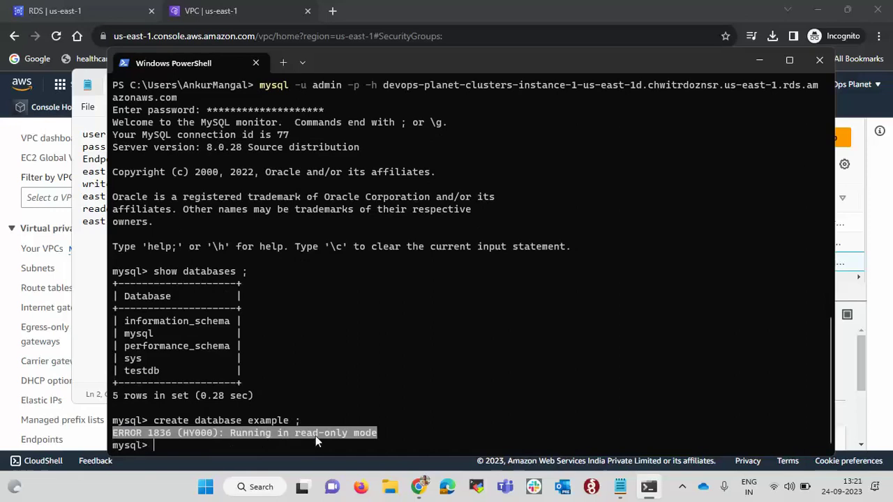
{"action": "left_click", "coordinate": [439, 415]}
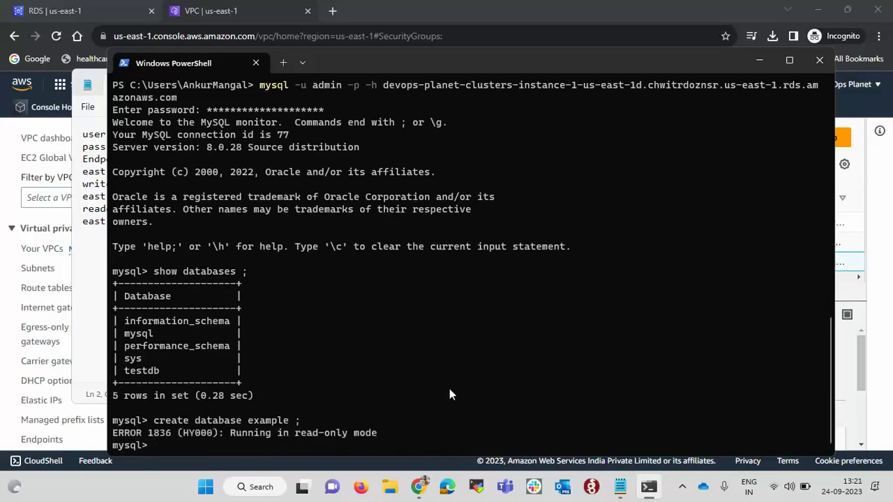
{"action": "key", "text": "Up"}
{"action": "key", "text": "Up"}
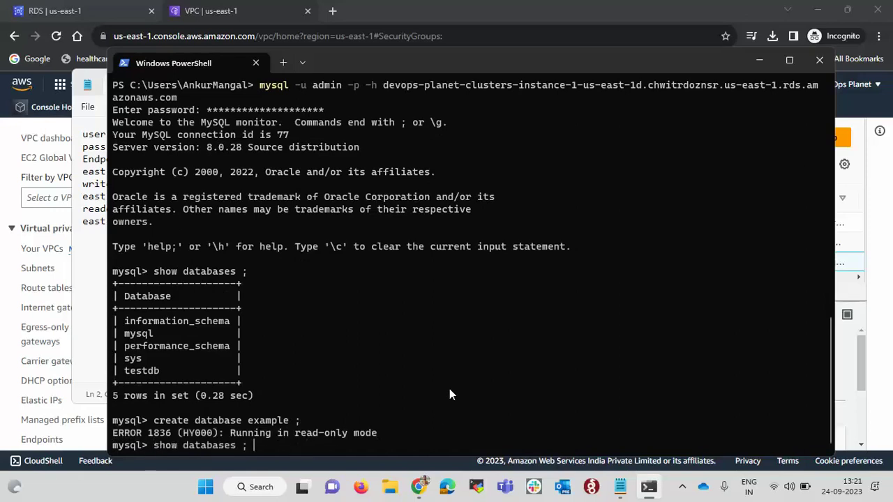
{"action": "key", "text": "Return"}
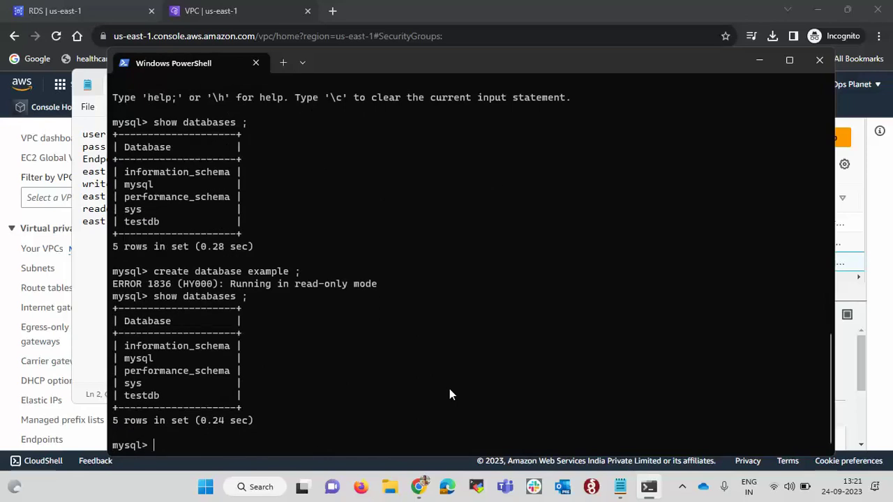
Return to the RDS tab showing reader instance devops-planet-clusters-instance-1-us-east-1d with both instances Available
{"action": "left_click", "coordinate": [857, 341]}
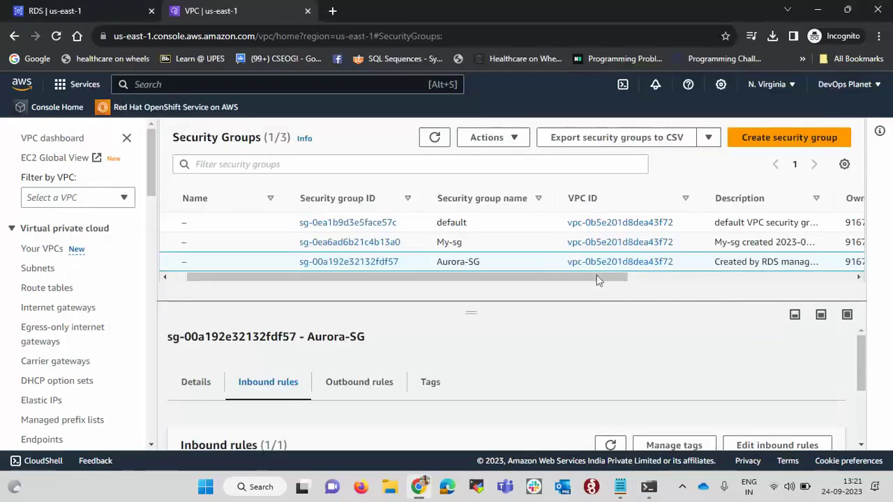
{"action": "left_click", "coordinate": [101, 13]}
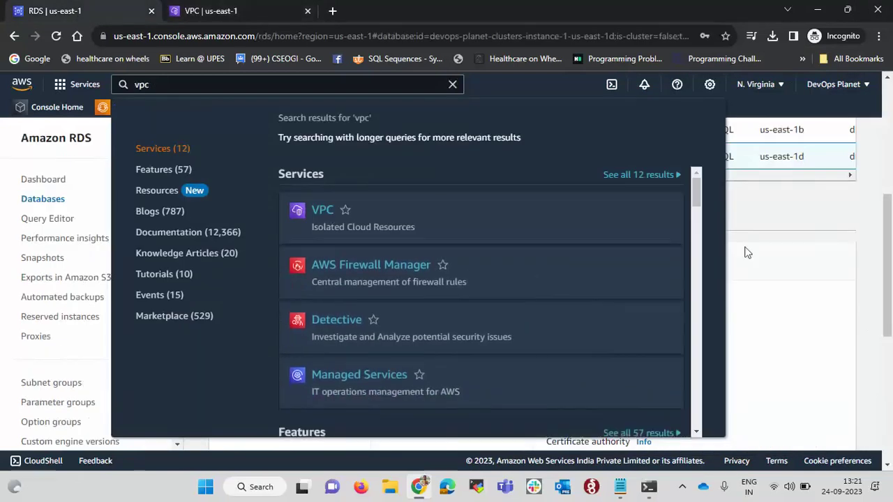
{"action": "left_click", "coordinate": [773, 210]}
{"action": "scroll", "coordinate": [773, 210], "scroll_direction": "up", "scroll_amount": 3}
{"action": "scroll", "coordinate": [630, 319], "scroll_direction": "right", "scroll_amount": 4}
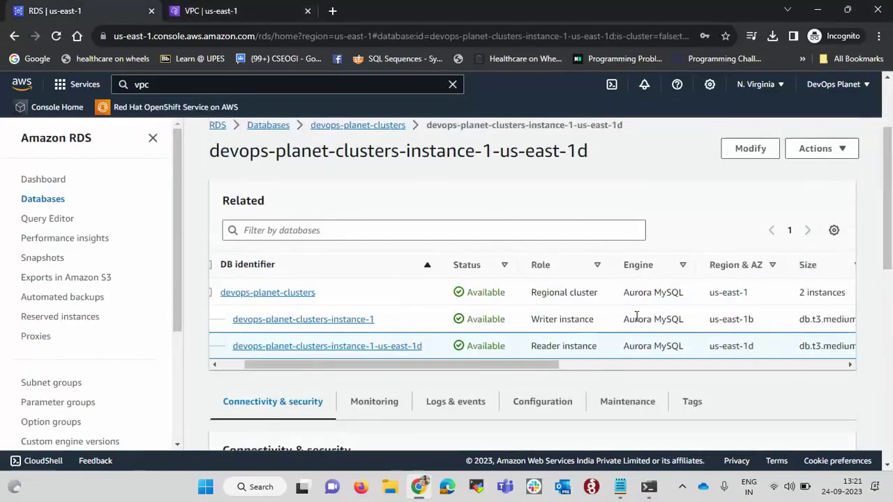
{"action": "scroll", "coordinate": [636, 319], "scroll_direction": "right", "scroll_amount": 4}
{"action": "scroll", "coordinate": [637, 317], "scroll_direction": "left", "scroll_amount": 10}
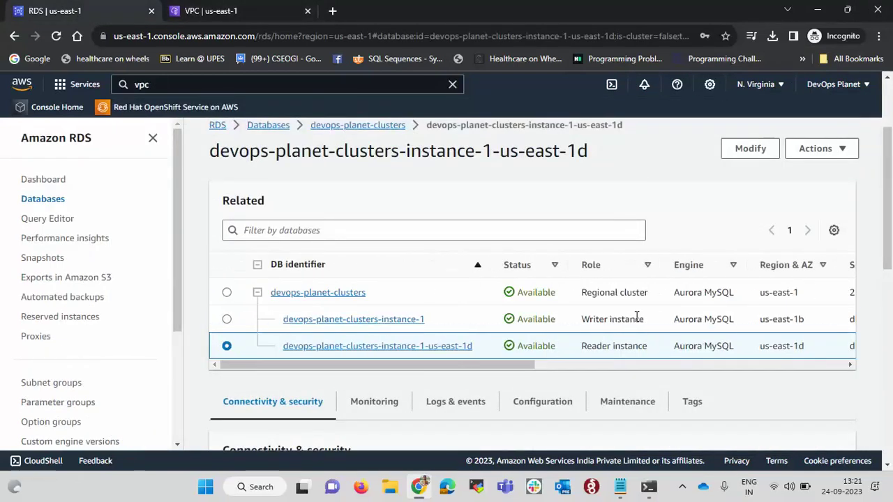